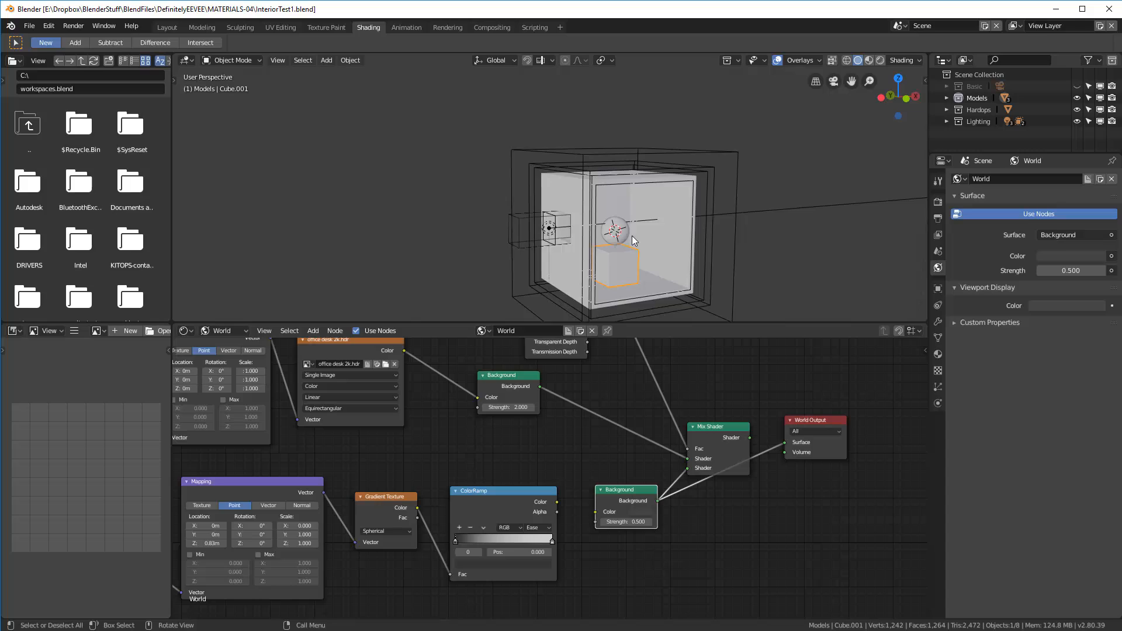
Display the 3D view in rendered shading and set the shader editor to show object materials.
shift+middle_drag(633, 236, 582, 199)
key(z)
click(665, 181)
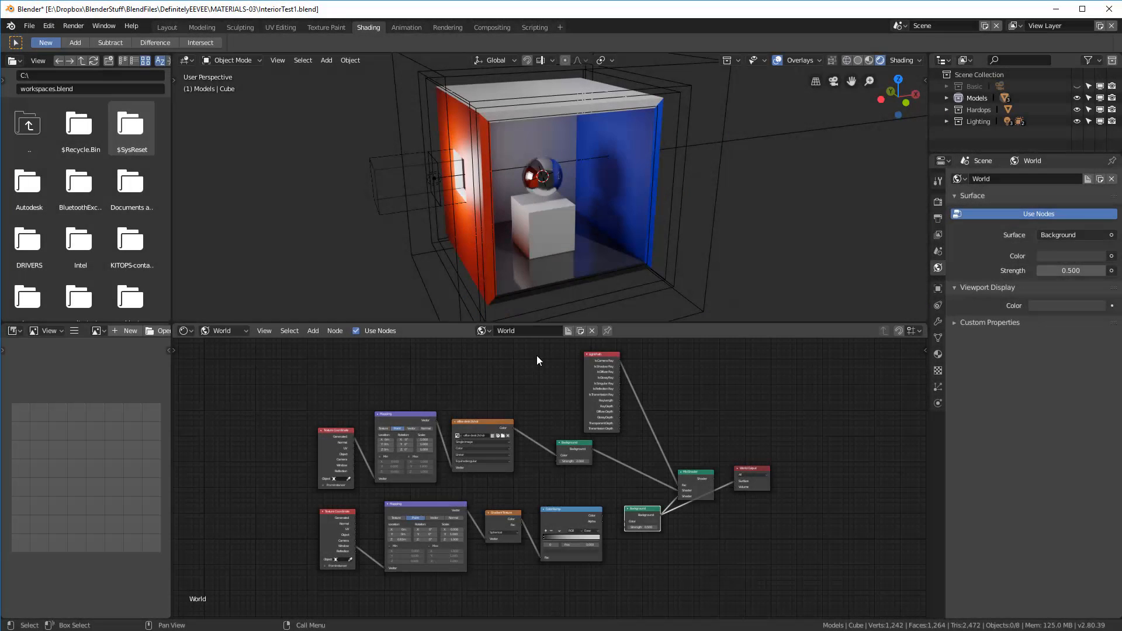
click(244, 329)
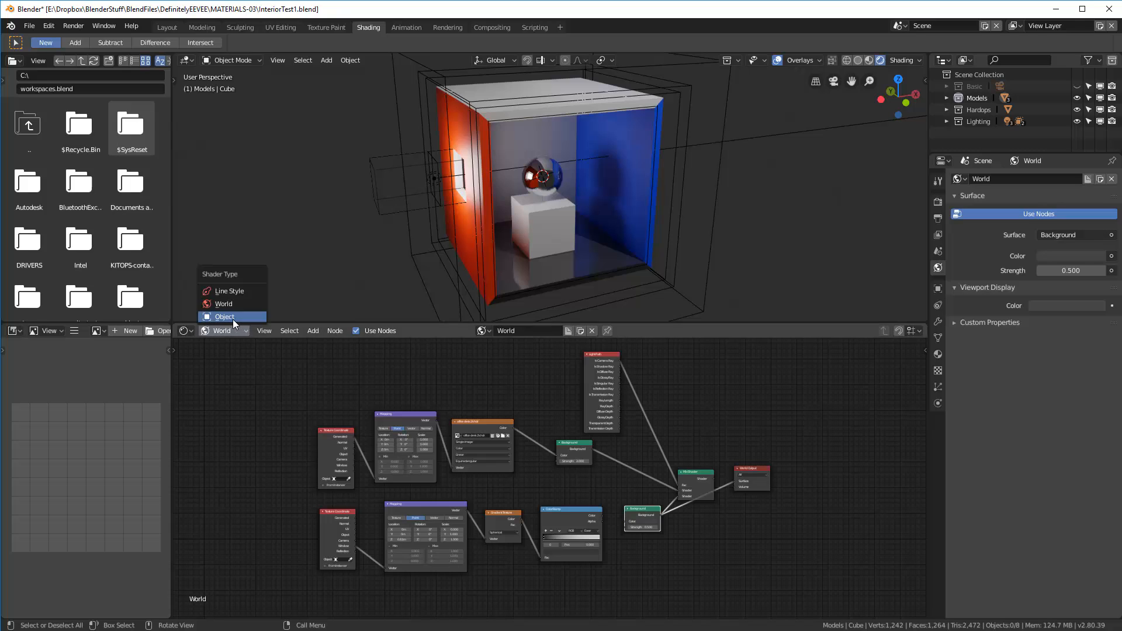
click(233, 320)
Examine the material of the small cube and the room's Red, Blue and Floor material slots.
click(552, 230)
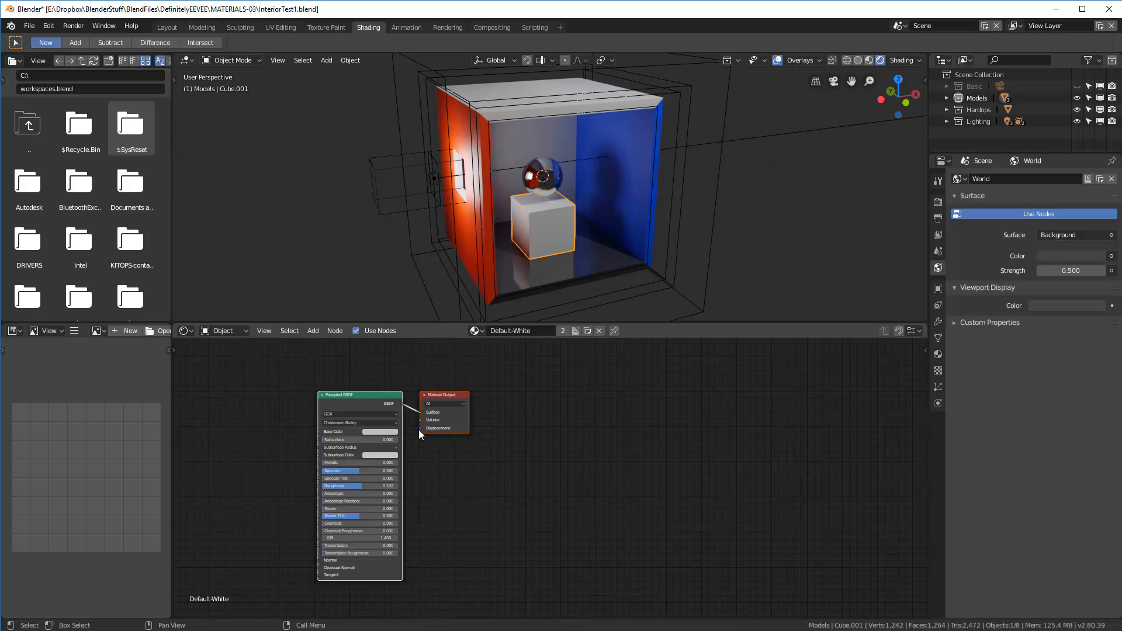
click(591, 256)
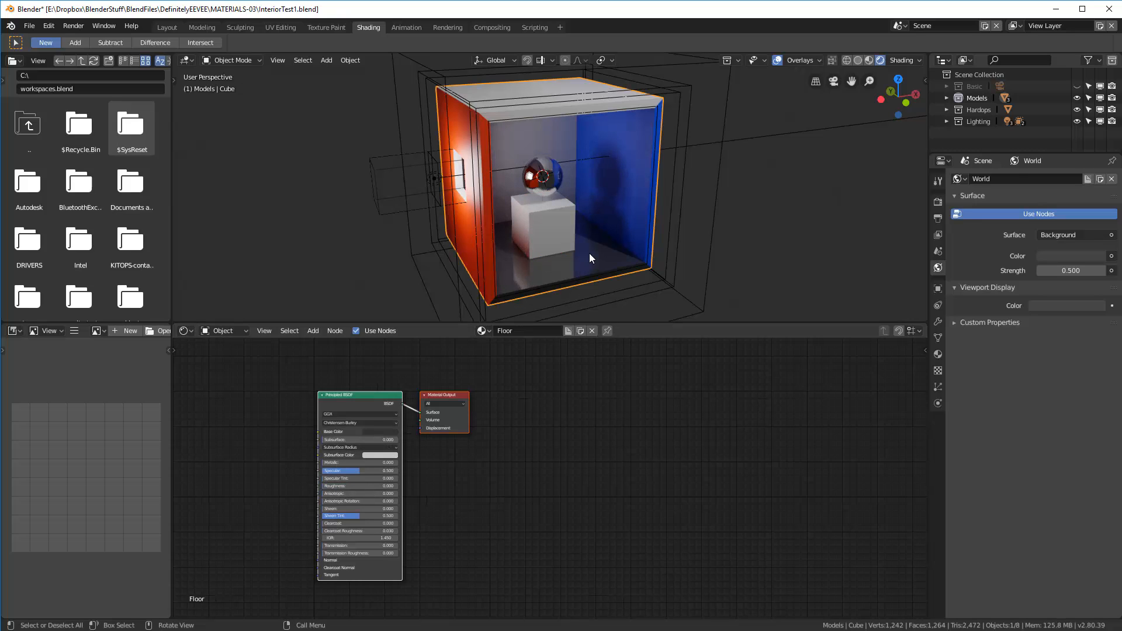
click(965, 206)
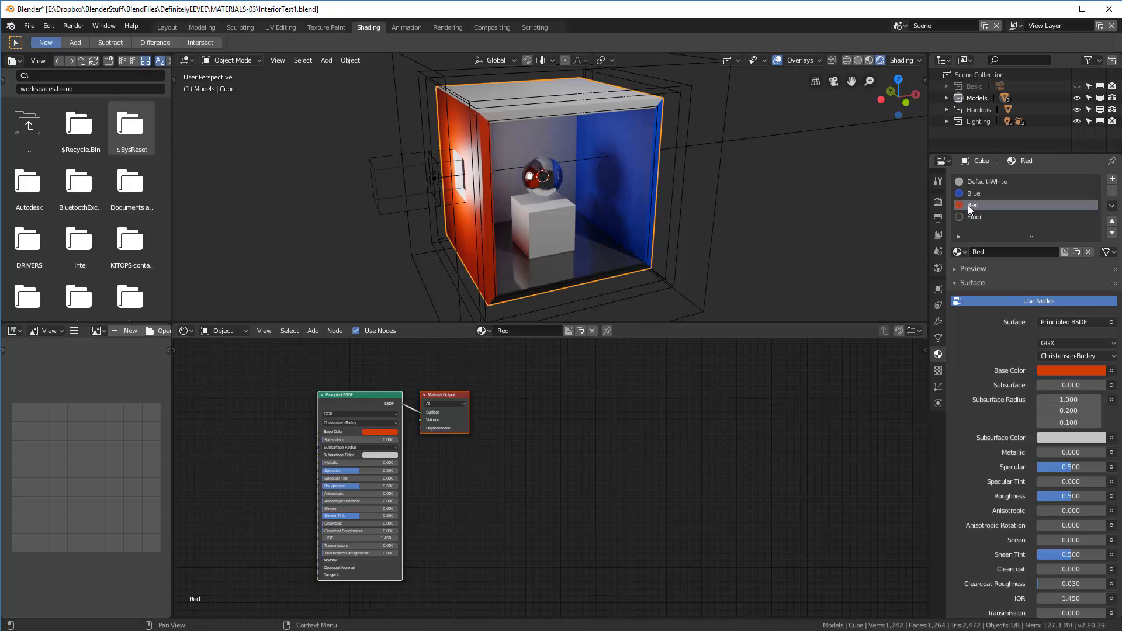
click(961, 194)
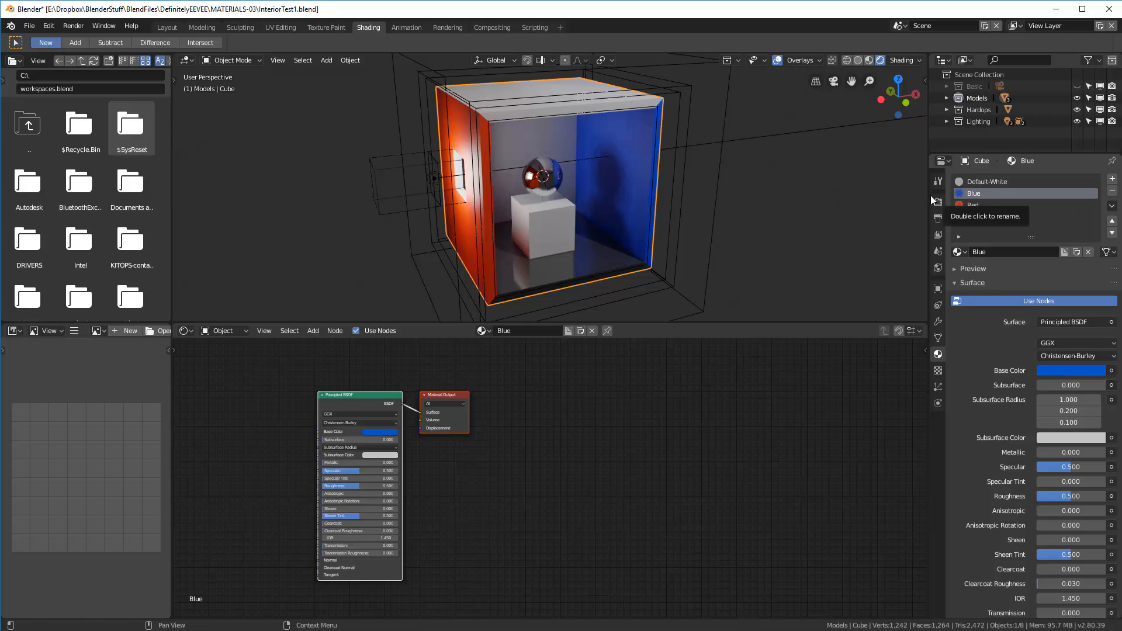
click(971, 216)
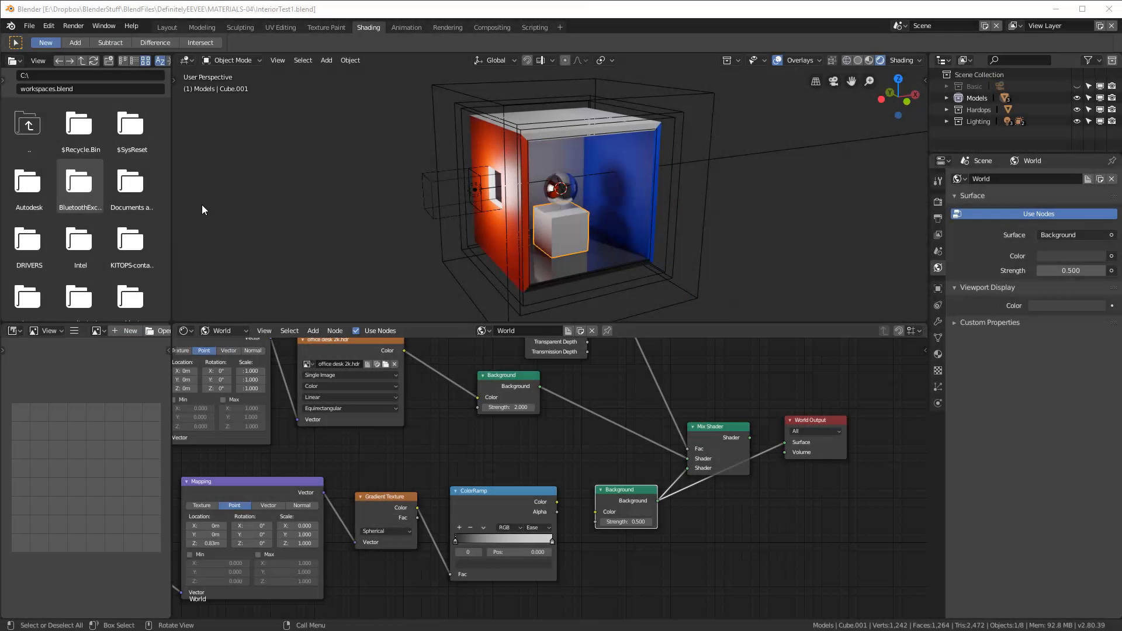
Append the cwBoxMap materials to the file and assign cwBoxMap to the small cube.
click(28, 26)
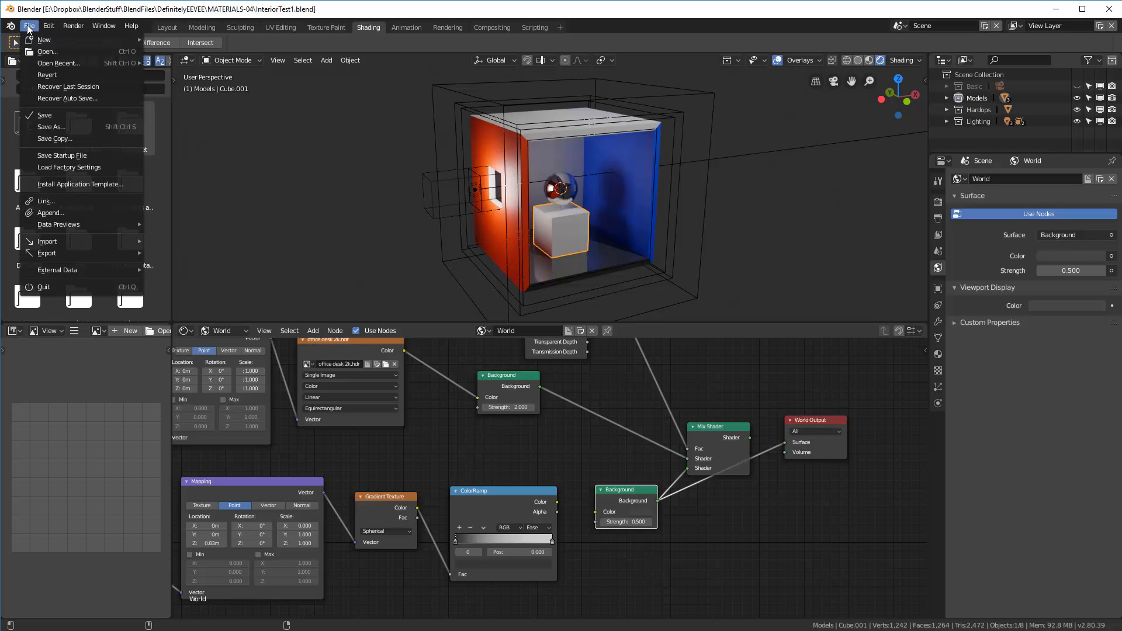
click(88, 169)
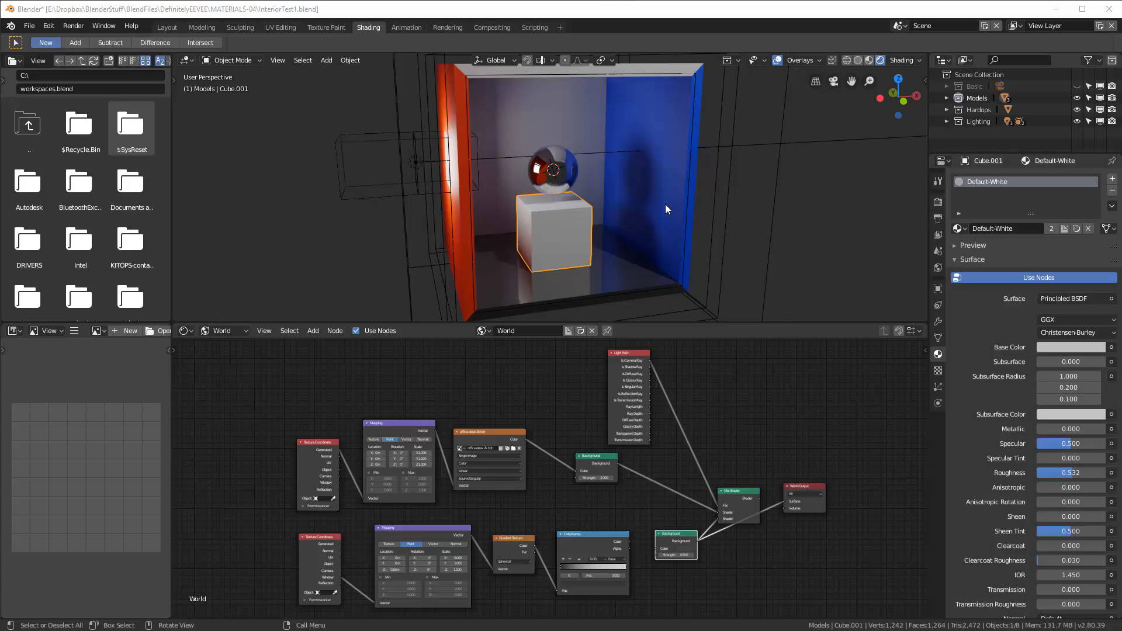
click(959, 228)
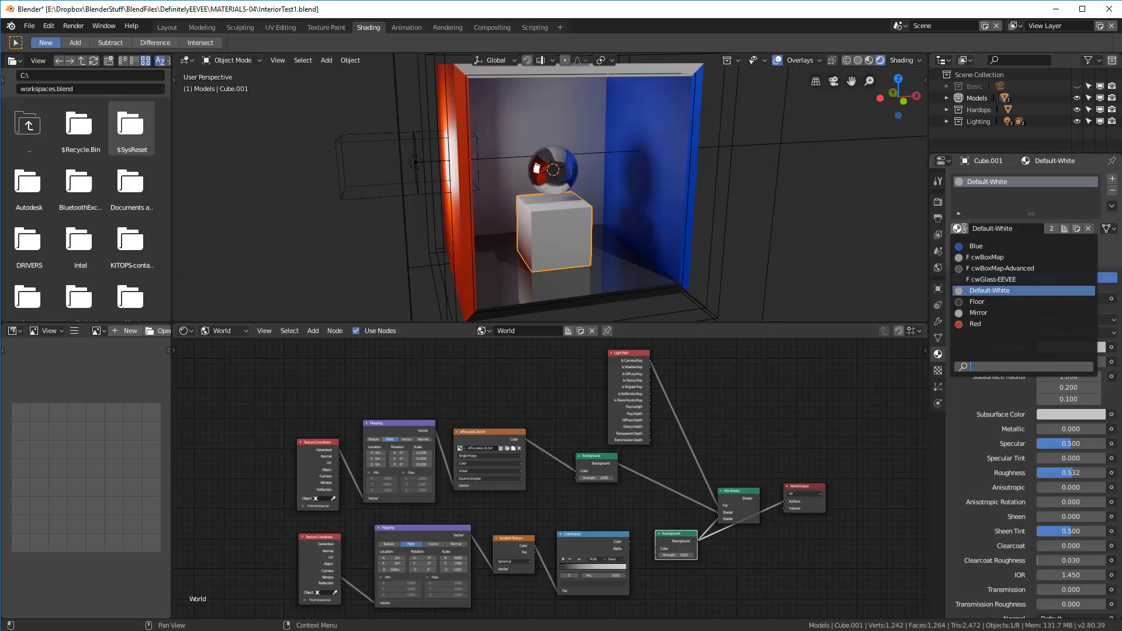
click(957, 259)
Replace the sphere's Mirror material and the room's Floor material with cwBoxMap.
click(541, 171)
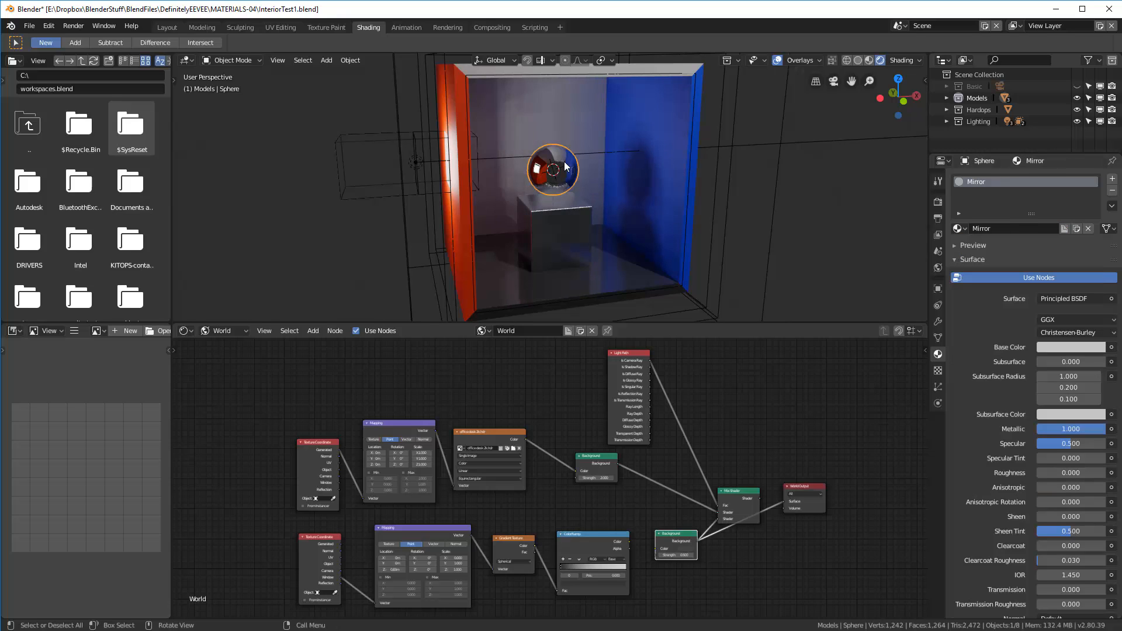
click(963, 229)
click(584, 275)
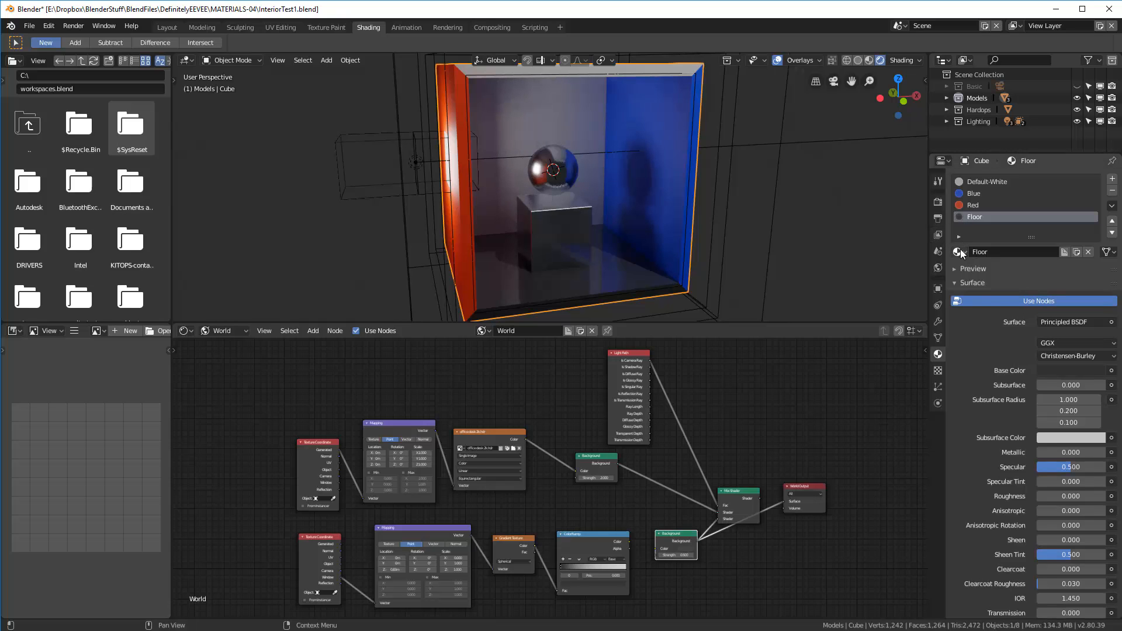
click(960, 250)
click(967, 279)
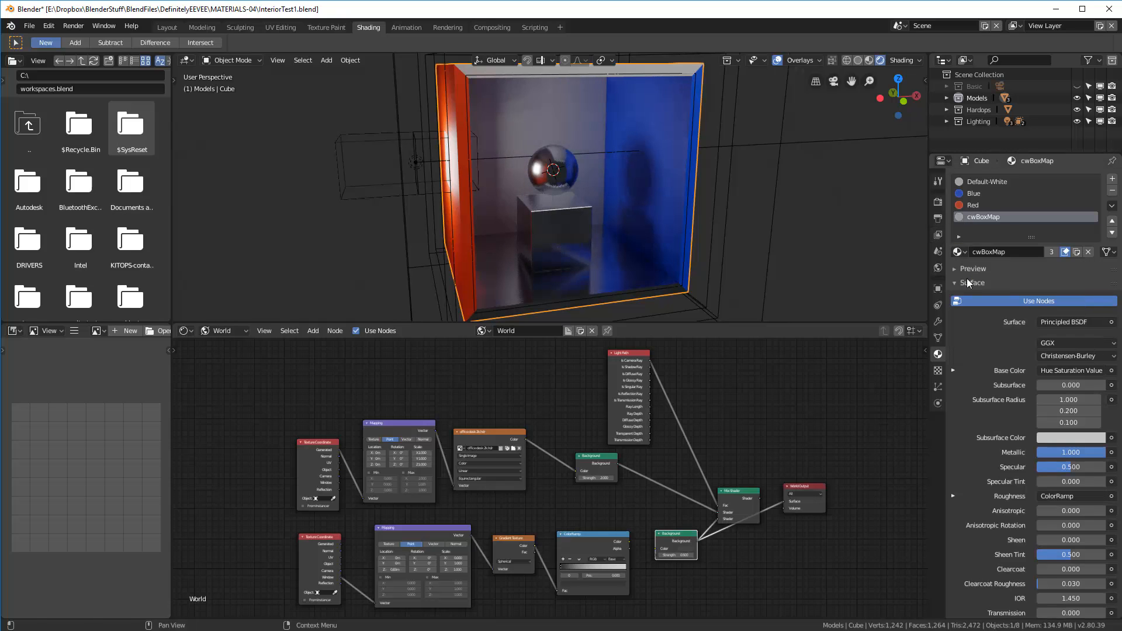
Switch the shader editor from World to Object to show the room's cwBoxMap node tree.
scroll(558, 250, up, 5)
middle_drag(558, 250, 589, 203)
scroll(552, 205, down, 4)
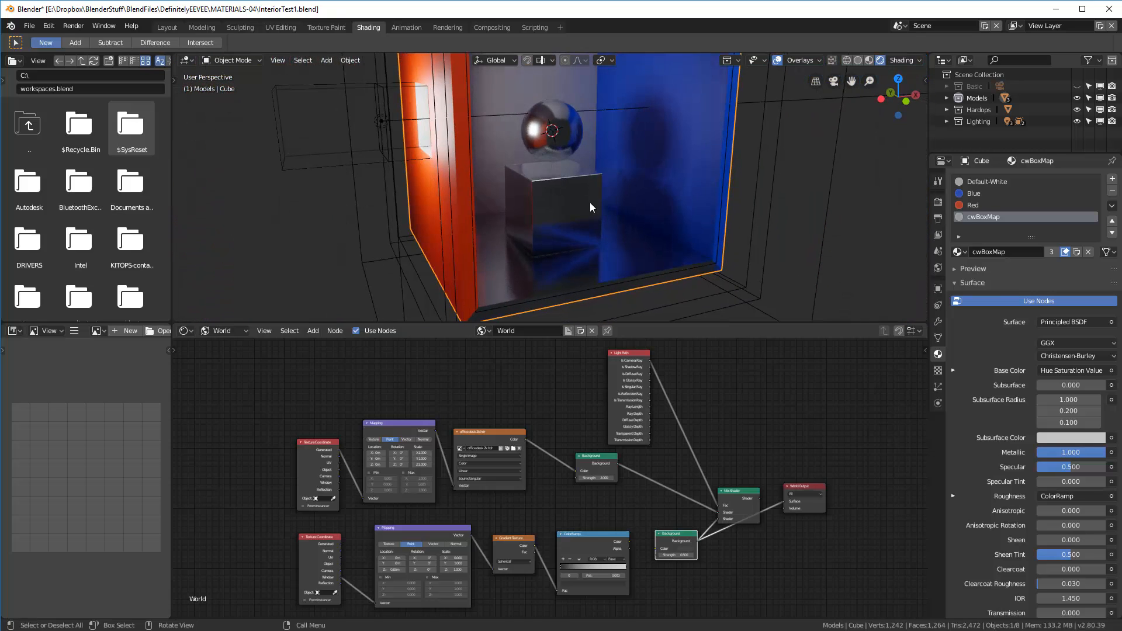
click(225, 331)
click(227, 318)
Examine the cwBoxMap node tree, from the color, metallic and roughness adjustment frames to the image loading frame.
scroll(722, 493, down, 8)
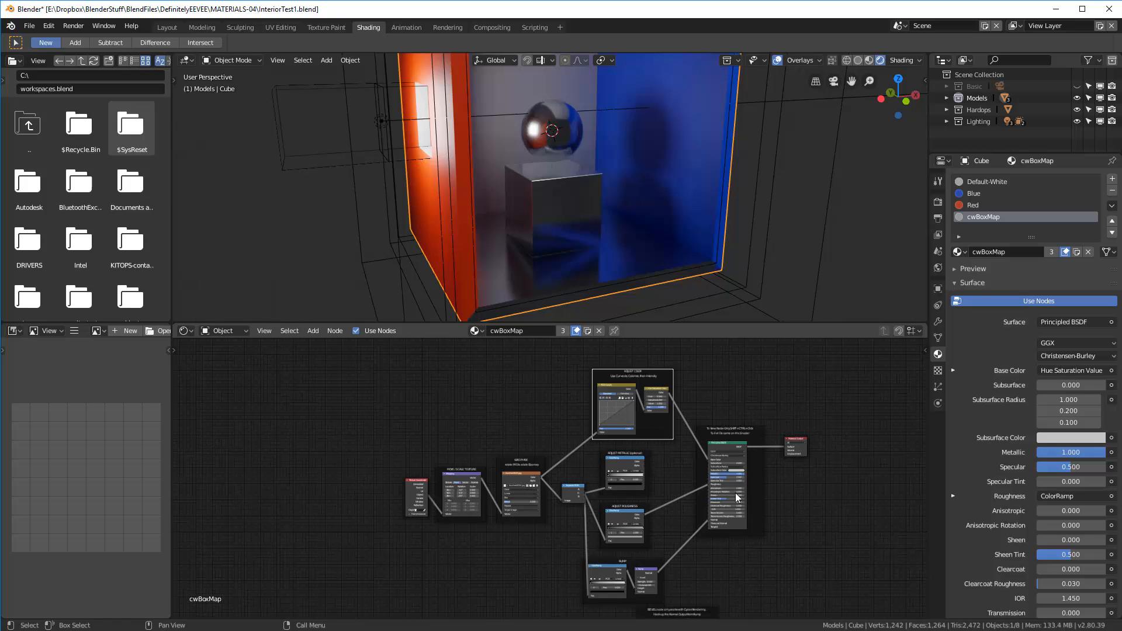
scroll(780, 511, up, 7)
scroll(622, 436, up, 5)
middle_drag(613, 414, 625, 584)
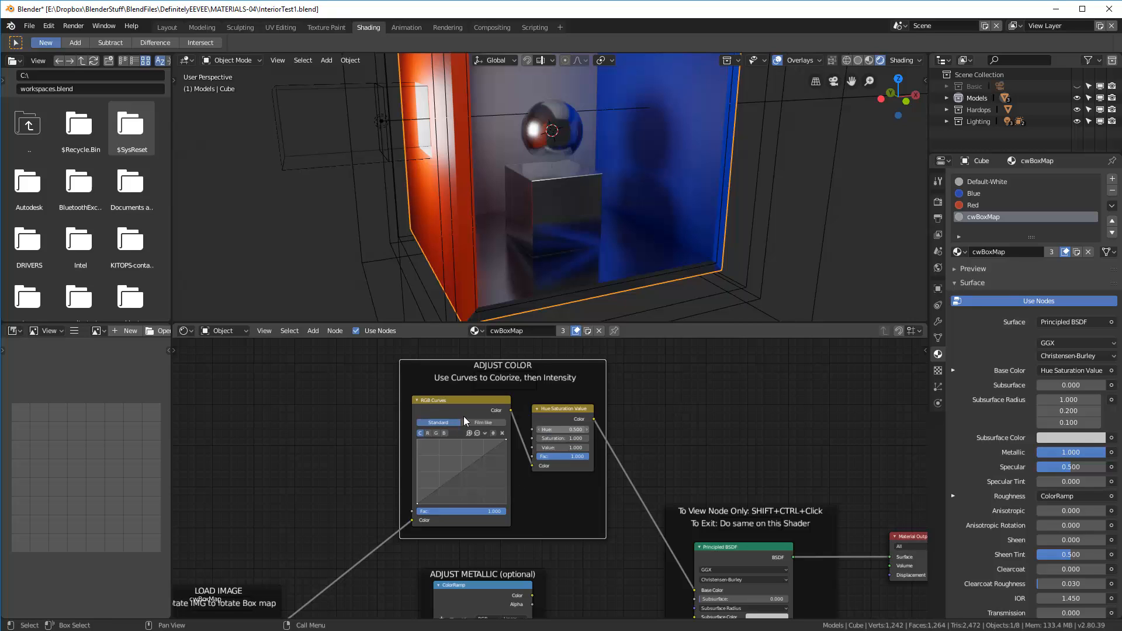
scroll(514, 464, down, 1)
scroll(514, 464, down, 2)
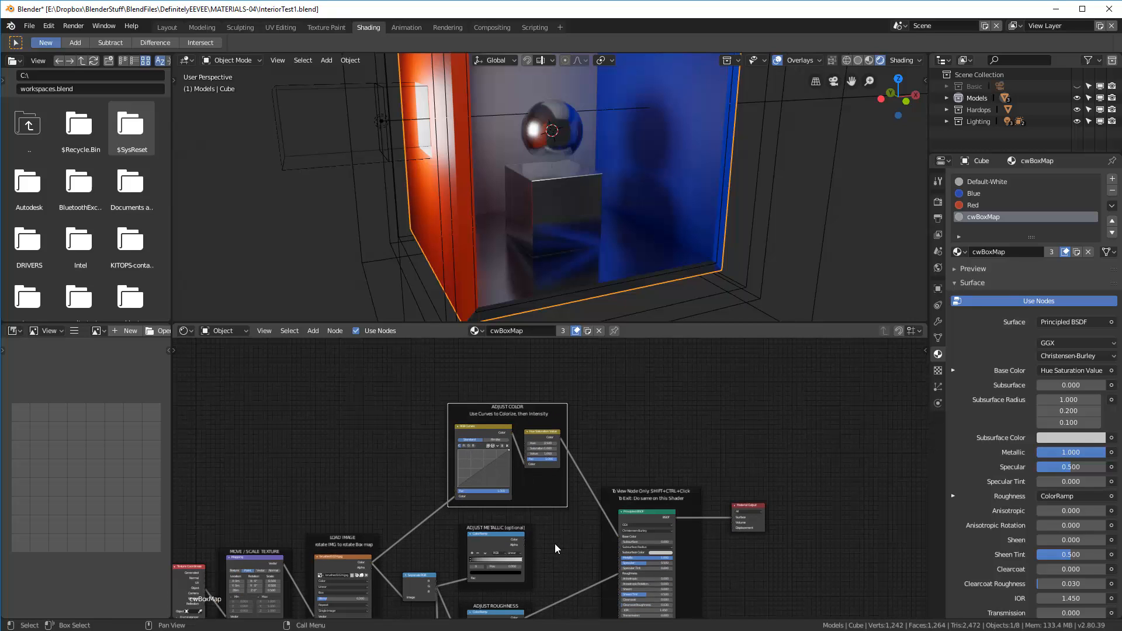
scroll(649, 459, up, 2)
scroll(384, 500, up, 3)
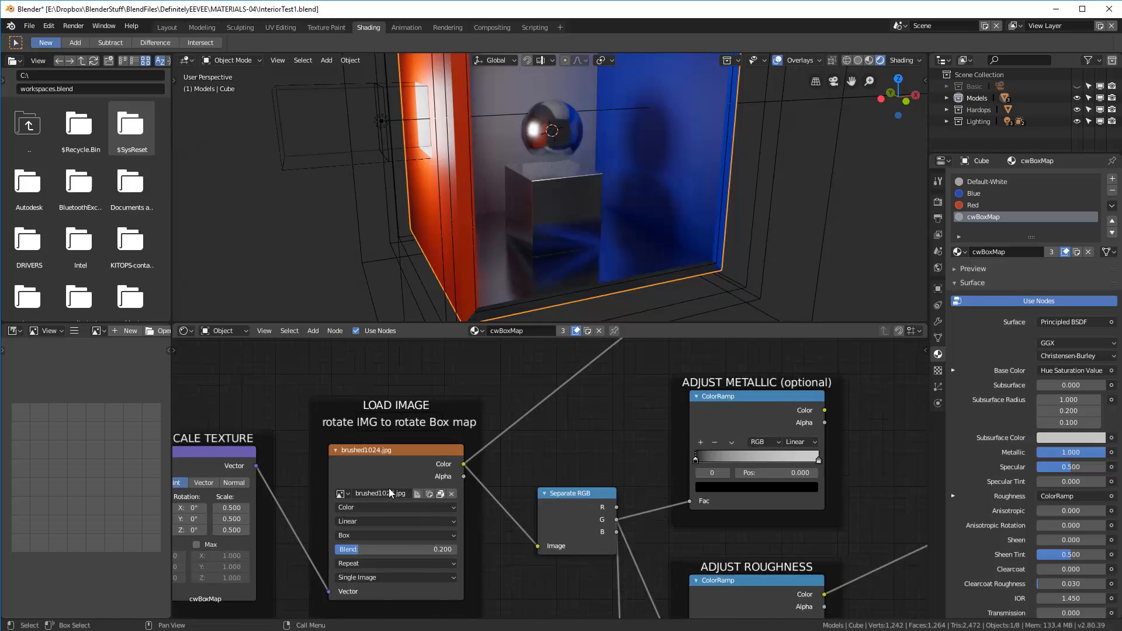
scroll(388, 489, up, 1)
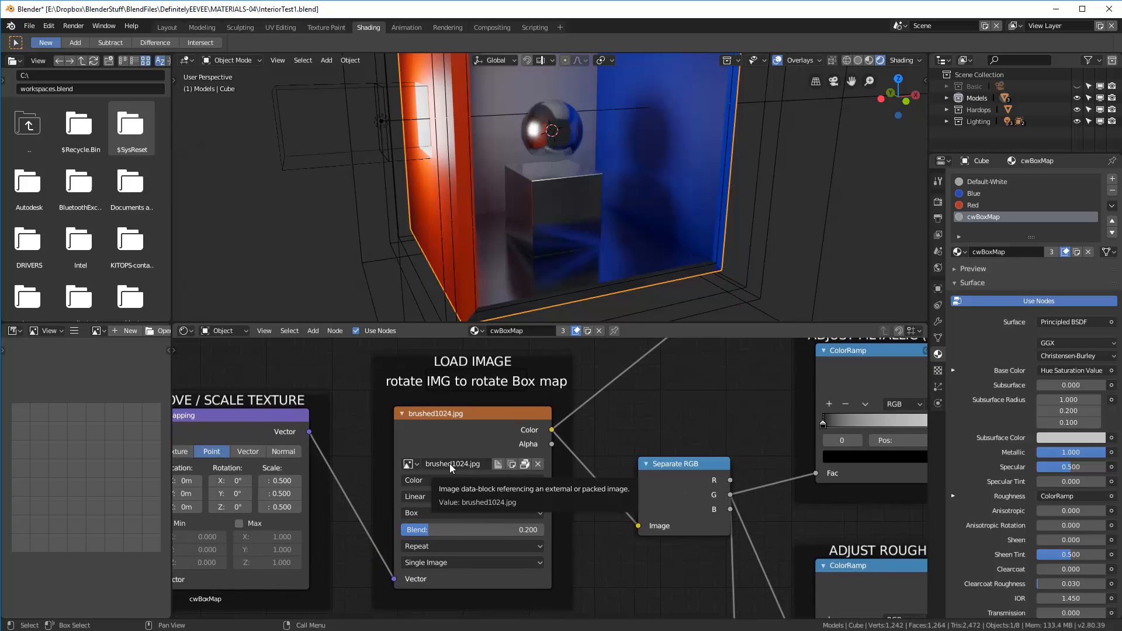
Unpack brushed1024.jpg to the textures folder and replace it in the image texture node with woodFloorDistressed.jpg from the WOOD-TILE folder.
click(523, 464)
click(420, 464)
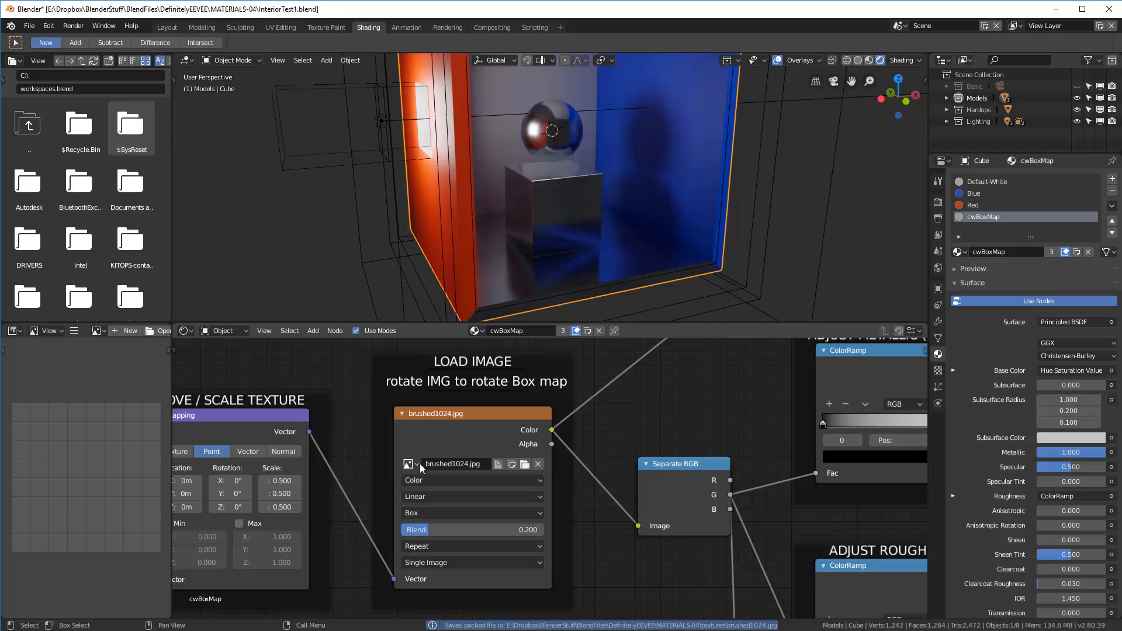
click(525, 464)
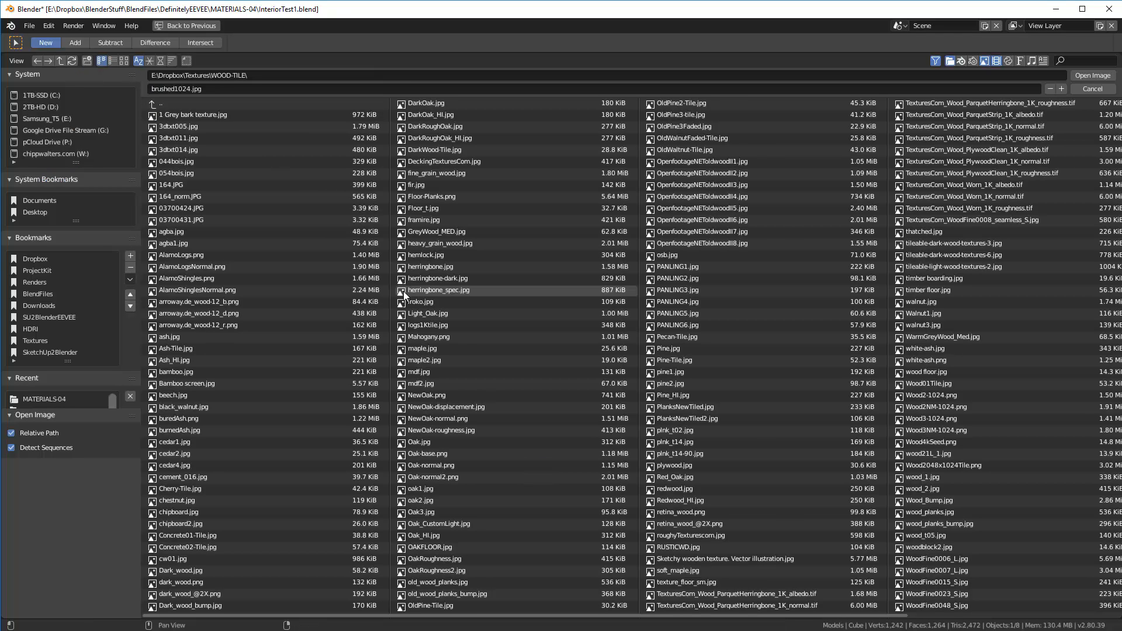
click(160, 60)
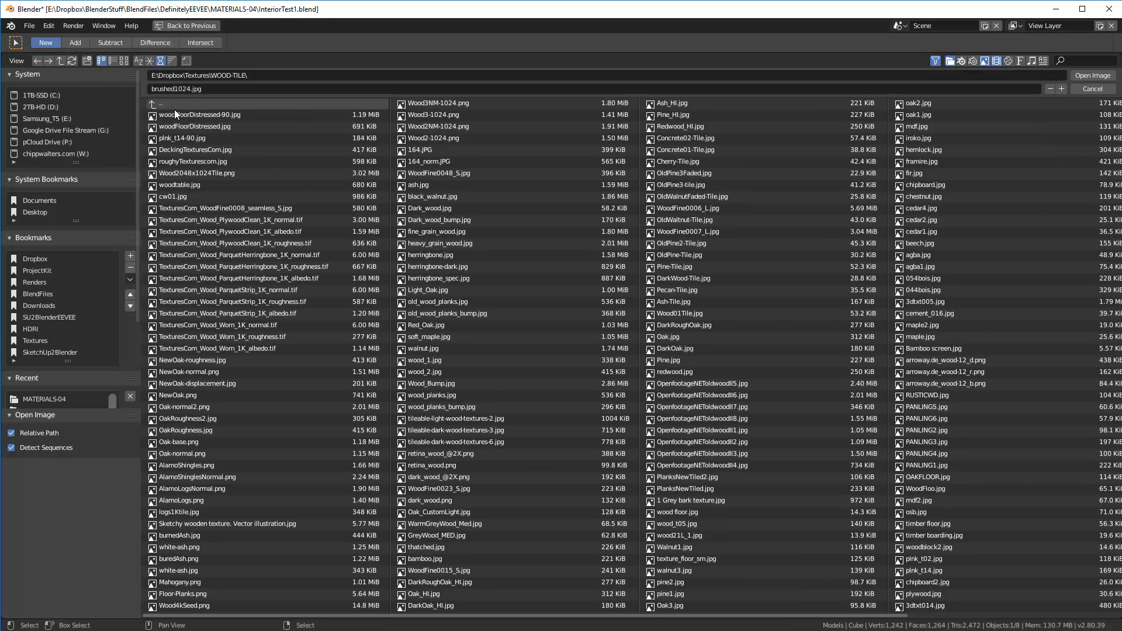
click(169, 126)
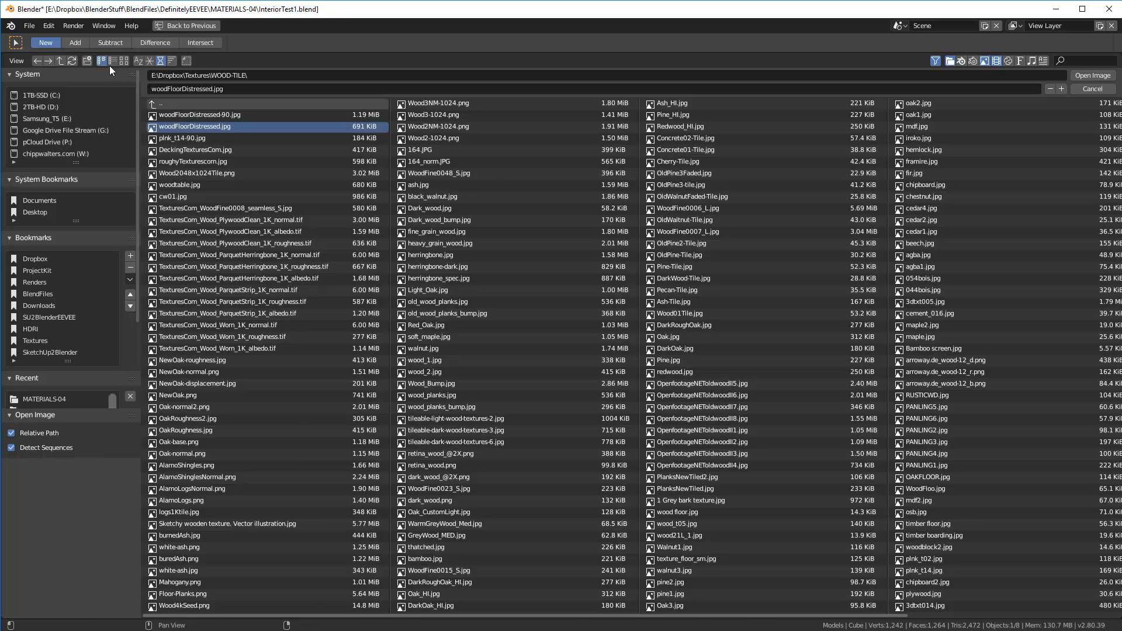
click(123, 61)
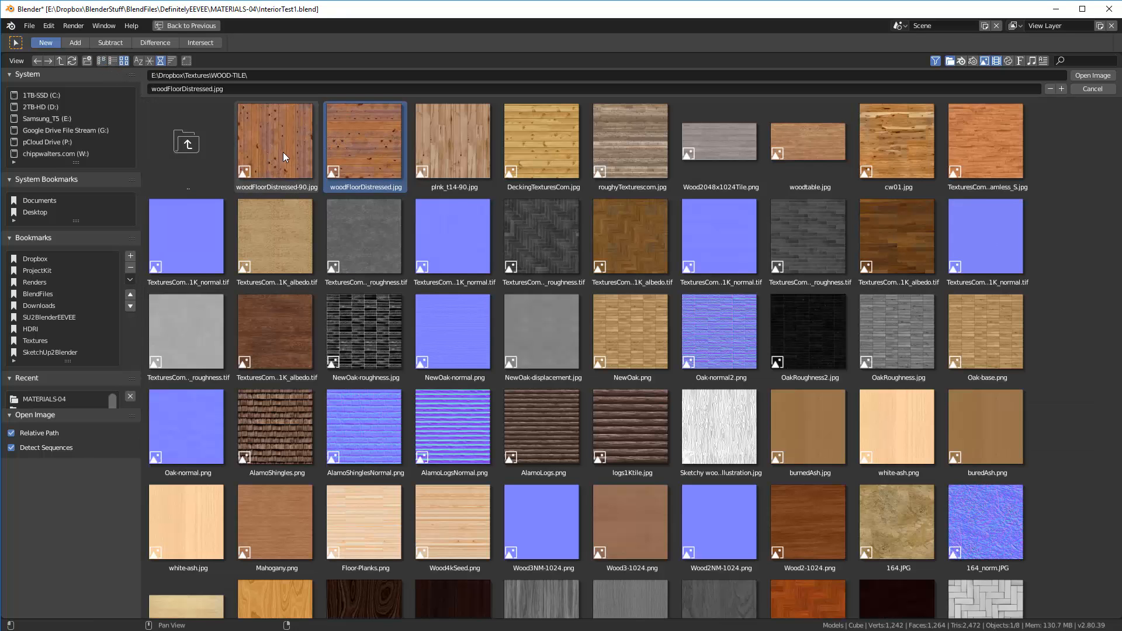
double_click(357, 143)
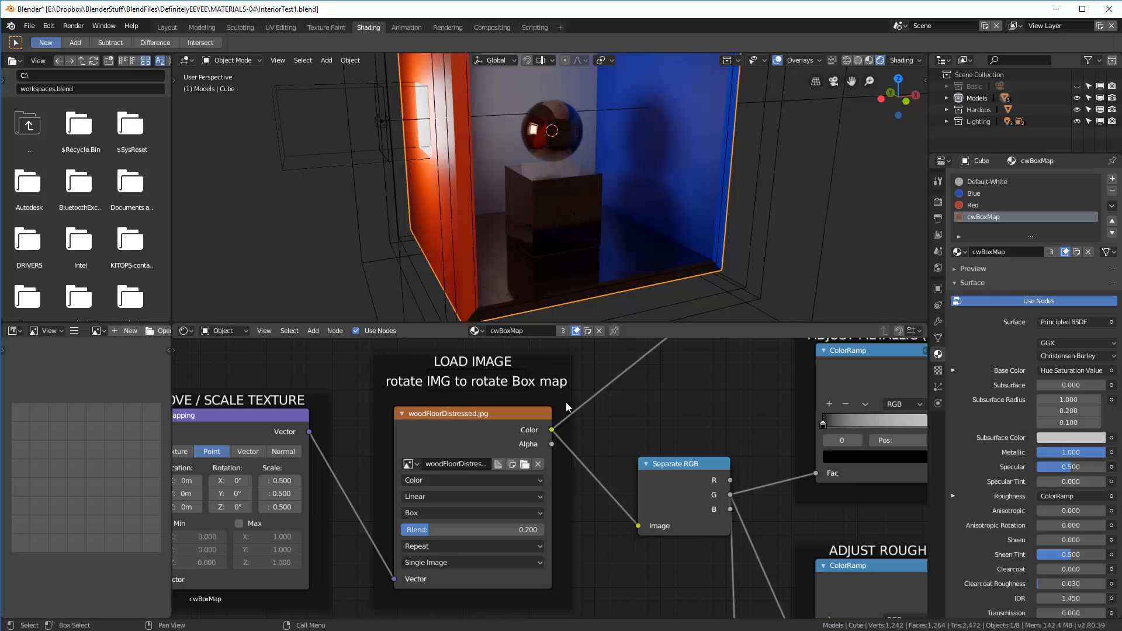
Set the Metallic value of cwBoxMap's Principled BSDF to 0.
scroll(566, 402, down, 2)
middle_drag(858, 409, 716, 456)
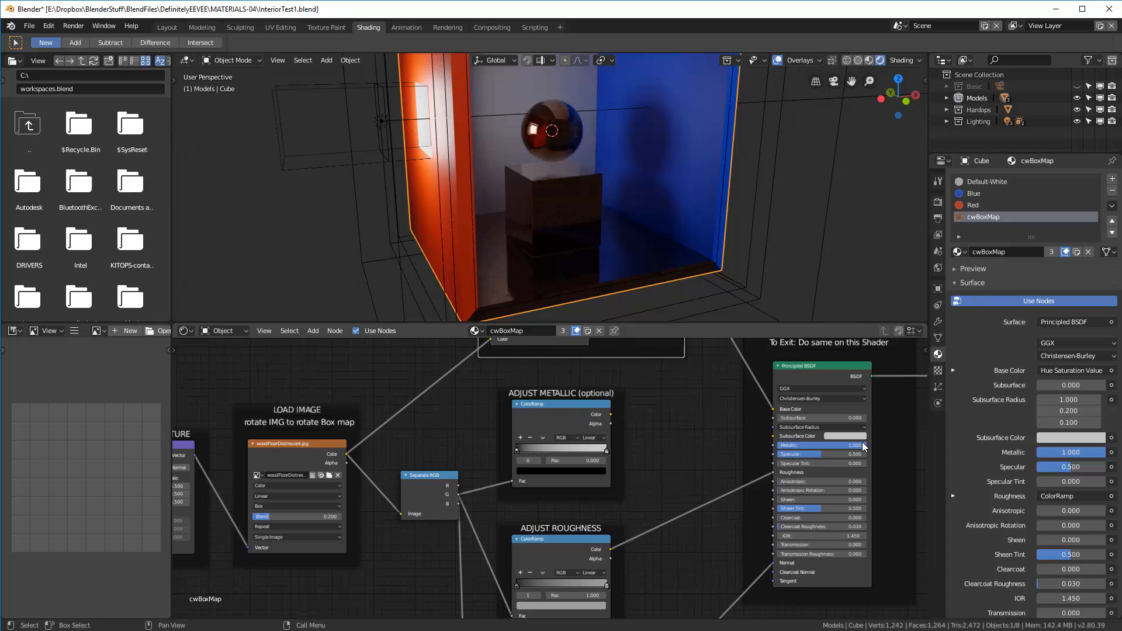
drag(865, 446, 778, 446)
scroll(555, 257, up, 1)
scroll(555, 258, up, 2)
mouse_move(578, 243)
middle_down()
mouse_move(534, 258)
mouse_move(536, 239)
mouse_move(569, 238)
middle_up()
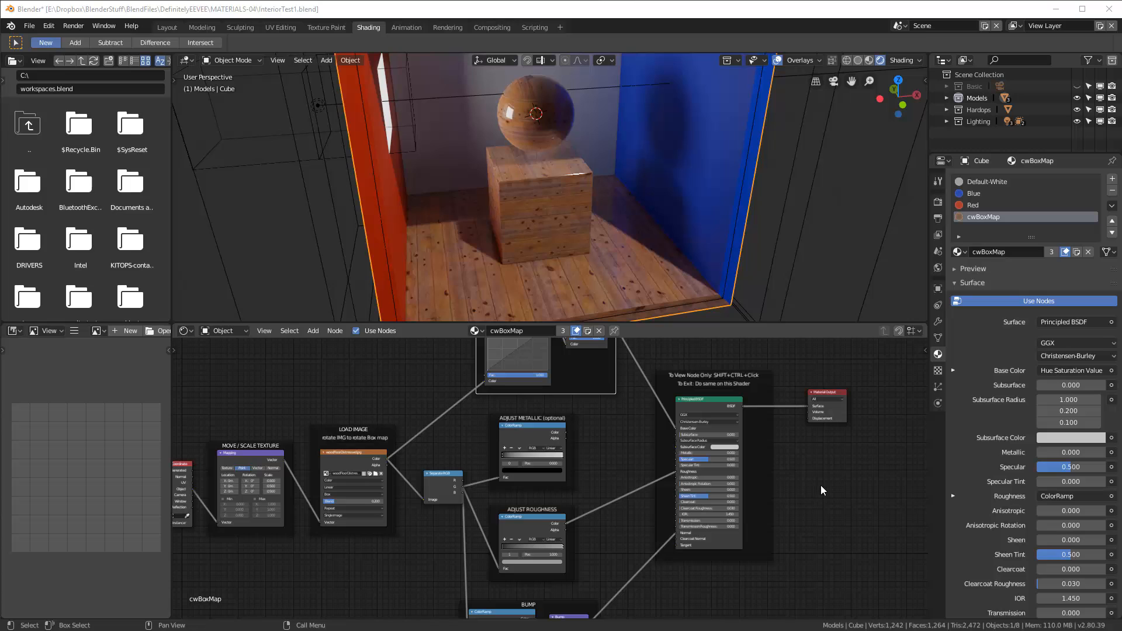
Disconnect the ADJUST ROUGHNESS ColorRamp and the Bump node from the Principled BSDF's Roughness and Normal inputs.
middle_drag(822, 487, 823, 472)
scroll(620, 548, up, 1)
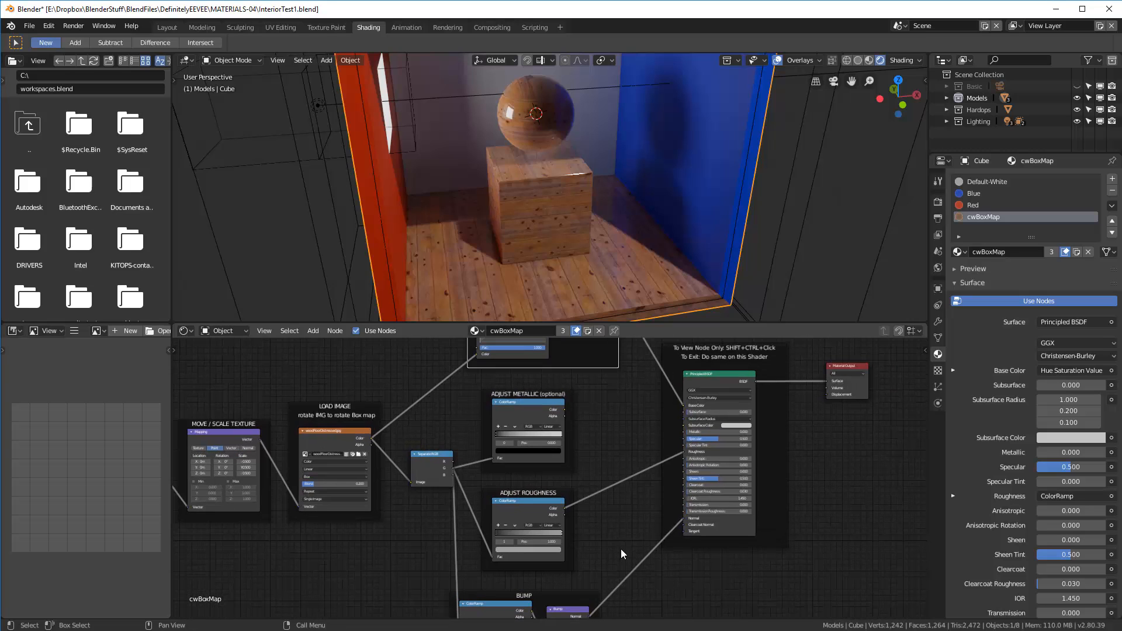
drag(682, 453, 622, 485)
scroll(600, 550, down, 1)
scroll(599, 551, up, 1)
middle_drag(599, 546, 588, 502)
drag(660, 482, 614, 506)
Try Roughness values of 0.095, 0.419 and 0.386 on the Principled BSDF to compare the wood's reflections.
middle_drag(637, 204, 649, 237)
scroll(534, 286, up, 4)
scroll(534, 286, up, 2)
scroll(691, 415, up, 5)
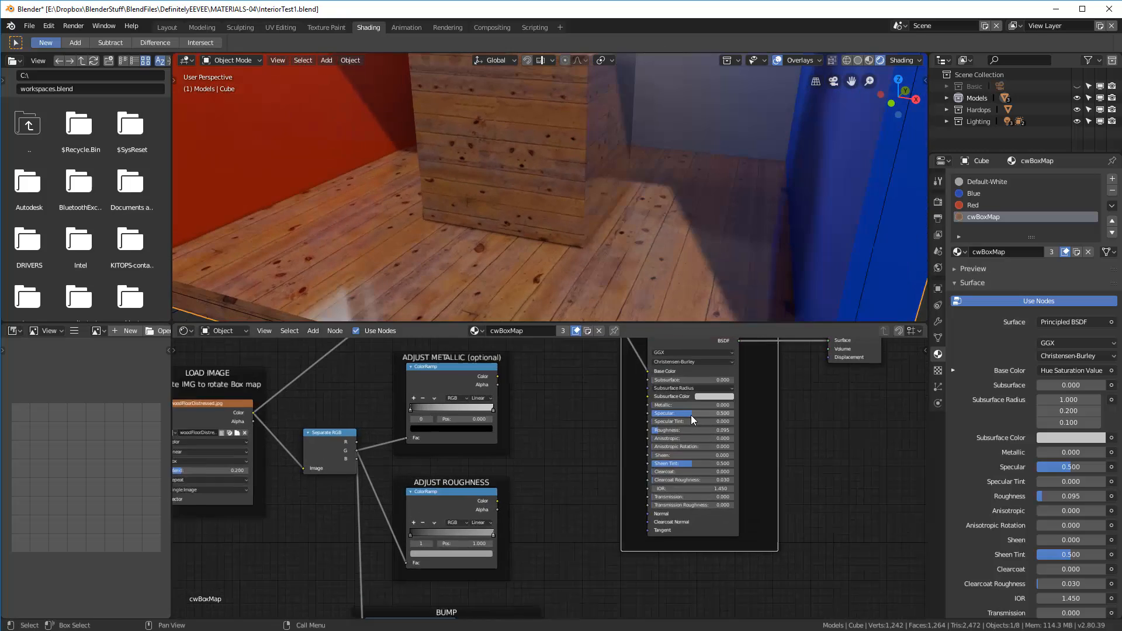
drag(643, 445, 693, 445)
scroll(631, 266, down, 3)
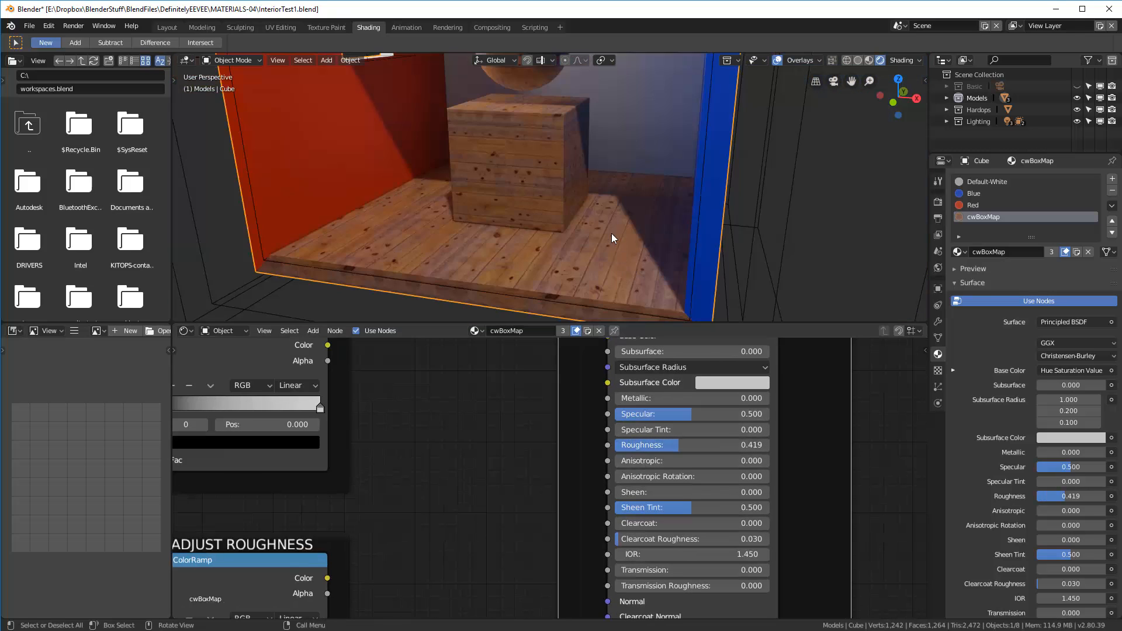
mouse_move(612, 235)
middle_down()
mouse_move(592, 254)
mouse_move(622, 267)
mouse_move(654, 238)
mouse_move(621, 233)
middle_up()
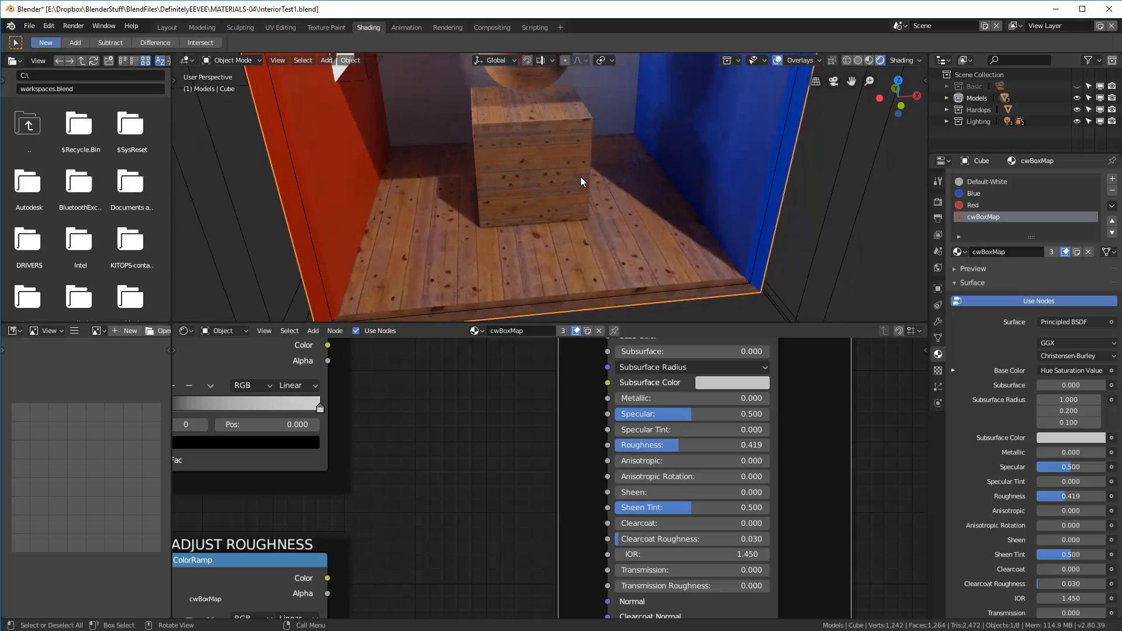
scroll(584, 181, down, 3)
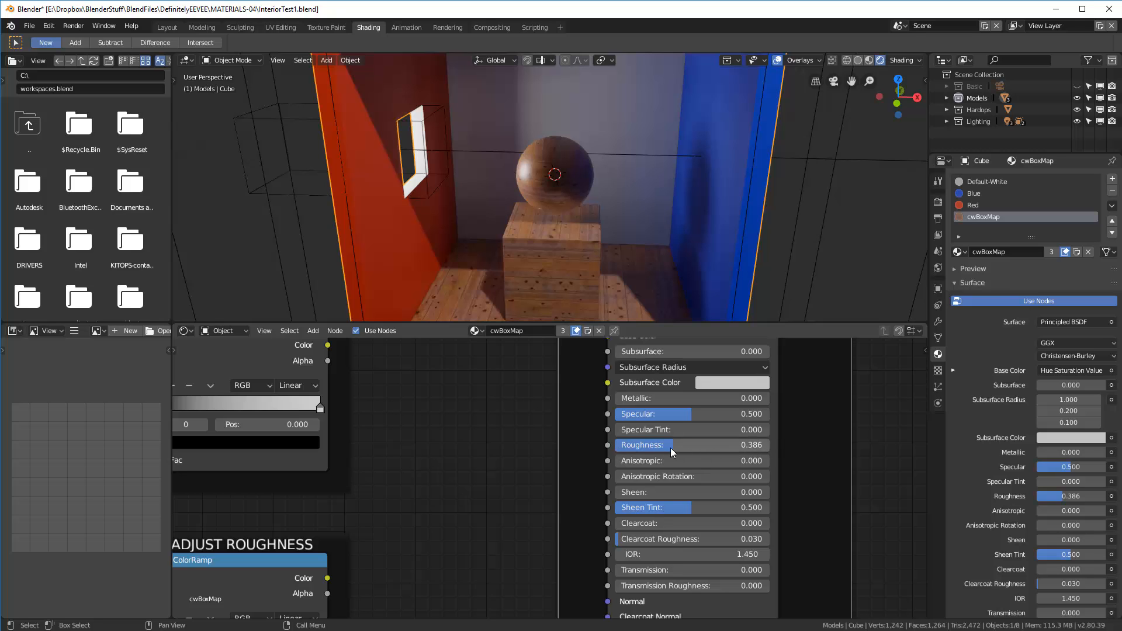
scroll(623, 163, down, 2)
scroll(624, 163, down, 1)
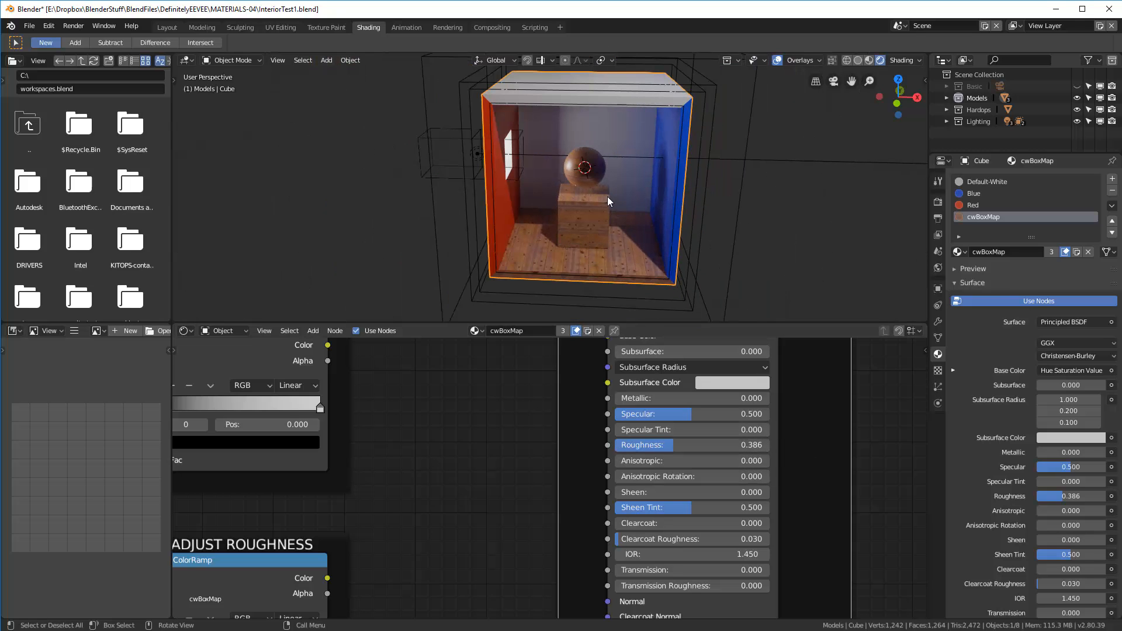
Reconnect the Color output of the ADJUST ROUGHNESS ColorRamp to the Principled BSDF's Roughness input.
mouse_move(607, 197)
middle_down()
mouse_move(638, 199)
mouse_move(589, 203)
mouse_move(599, 204)
middle_up()
scroll(571, 156, up, 2)
scroll(585, 173, up, 2)
scroll(494, 403, down, 4)
drag(372, 531, 578, 434)
scroll(418, 568, down, 2)
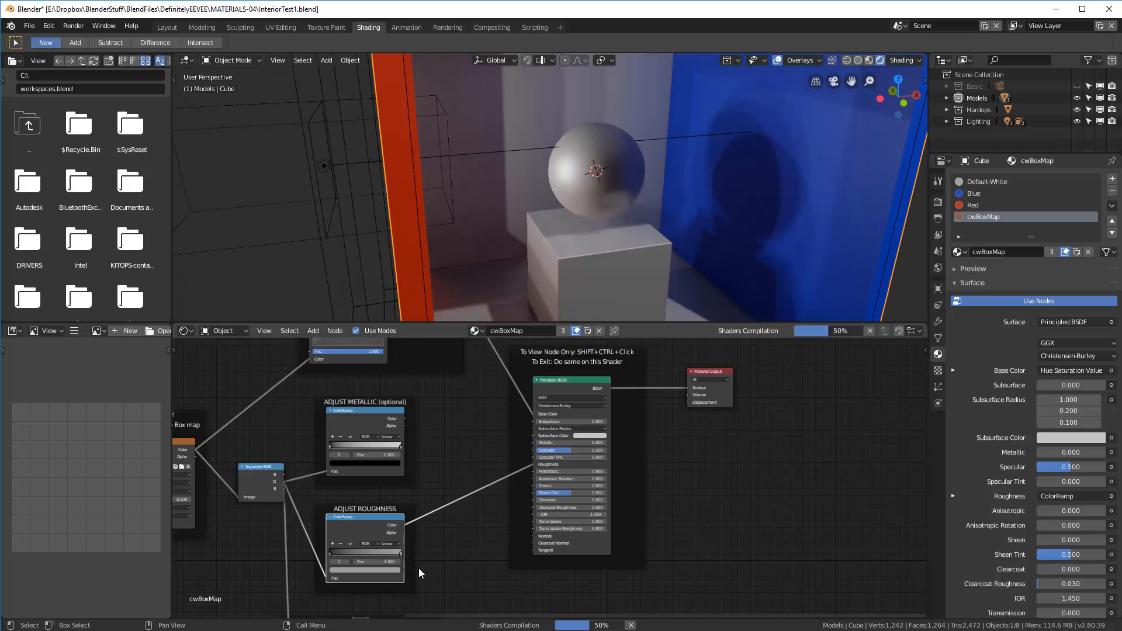
scroll(359, 587, up, 2)
scroll(359, 587, up, 1)
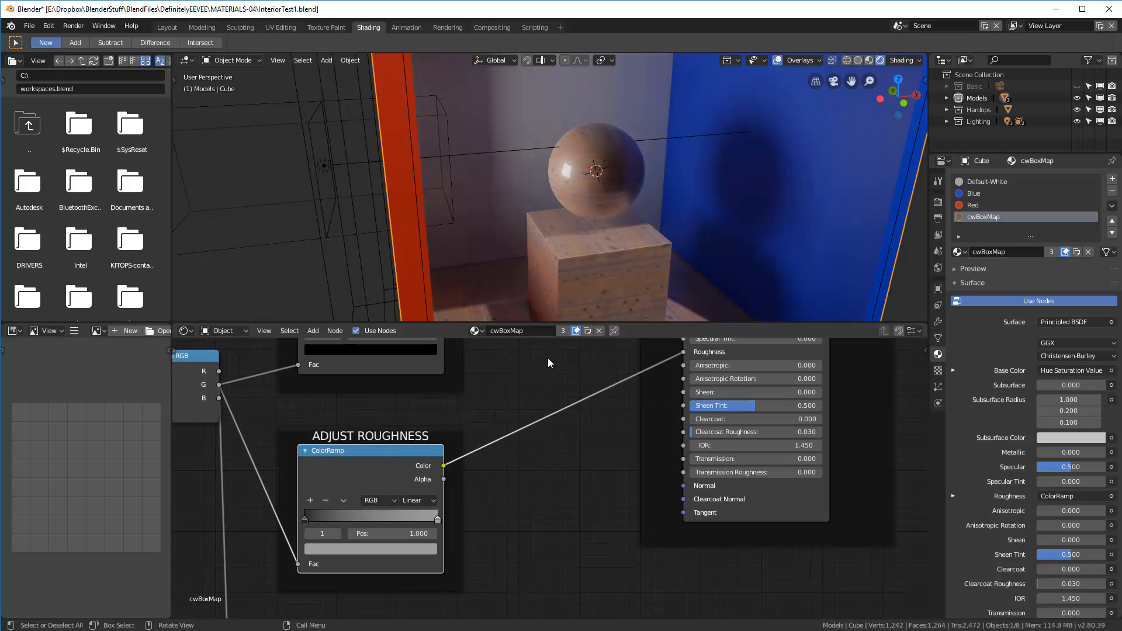
Reset the ADJUST ROUGHNESS ColorRamp to its default black-to-white gradient.
middle_drag(602, 234, 603, 173)
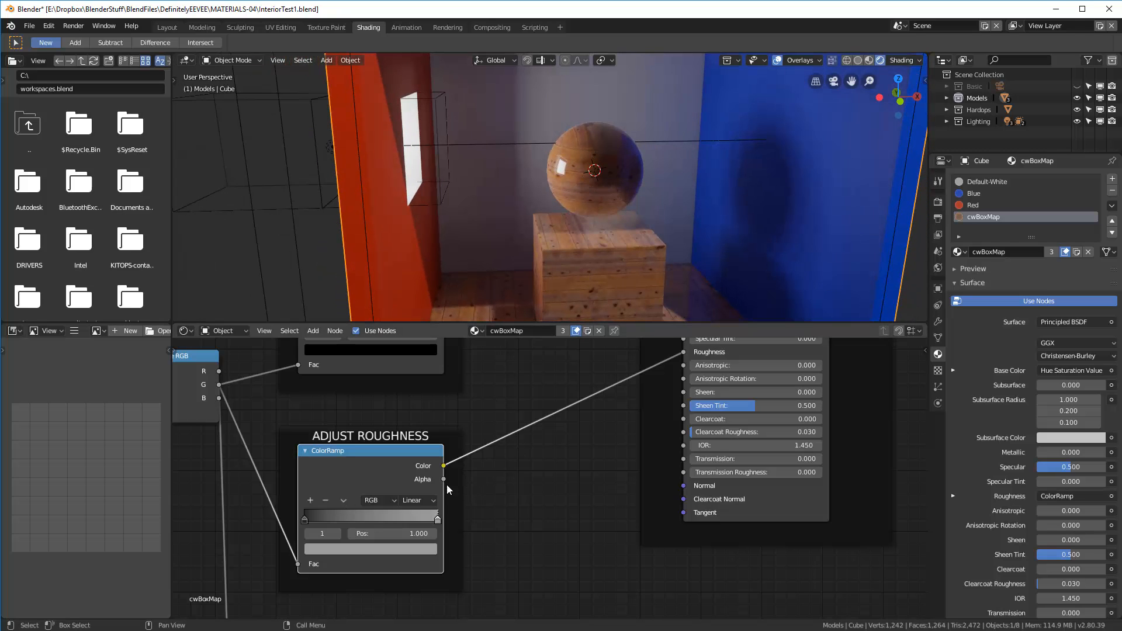
click(344, 501)
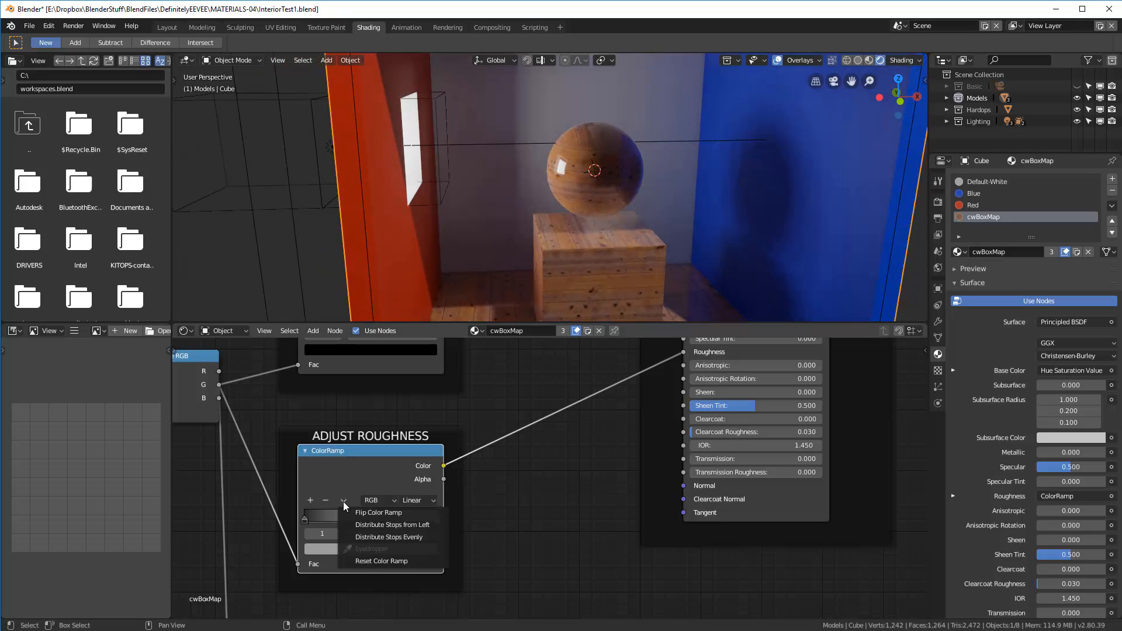
click(370, 561)
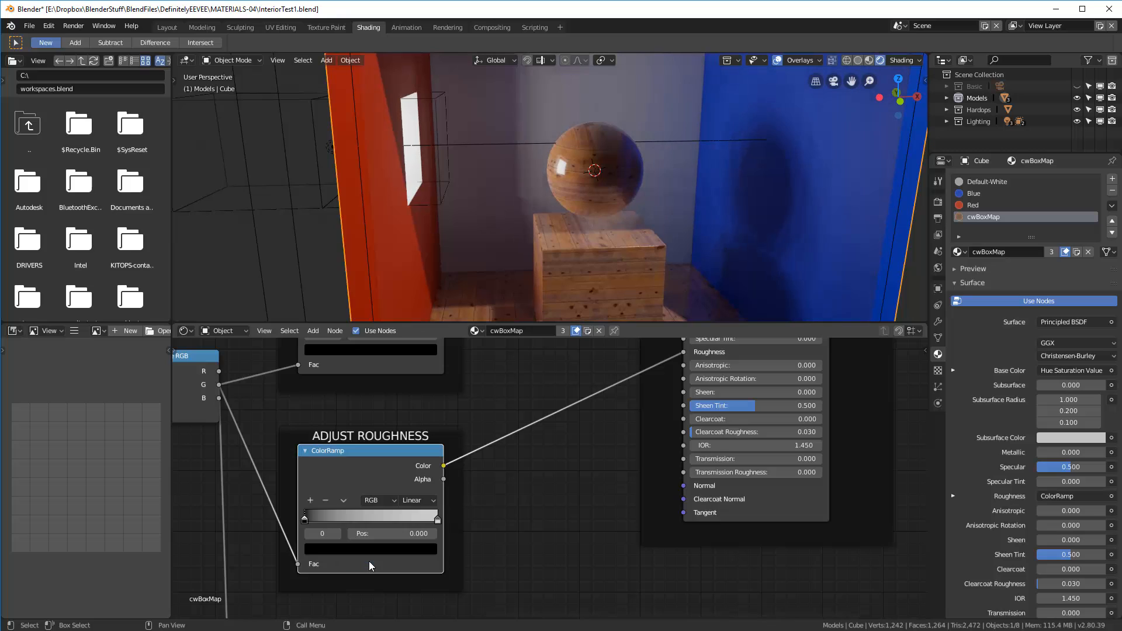
Preview only the ADJUST ROUGHNESS ColorRamp's output, flip the ramp and move its black stop to position 0.355.
ctrl+shift+click(369, 451)
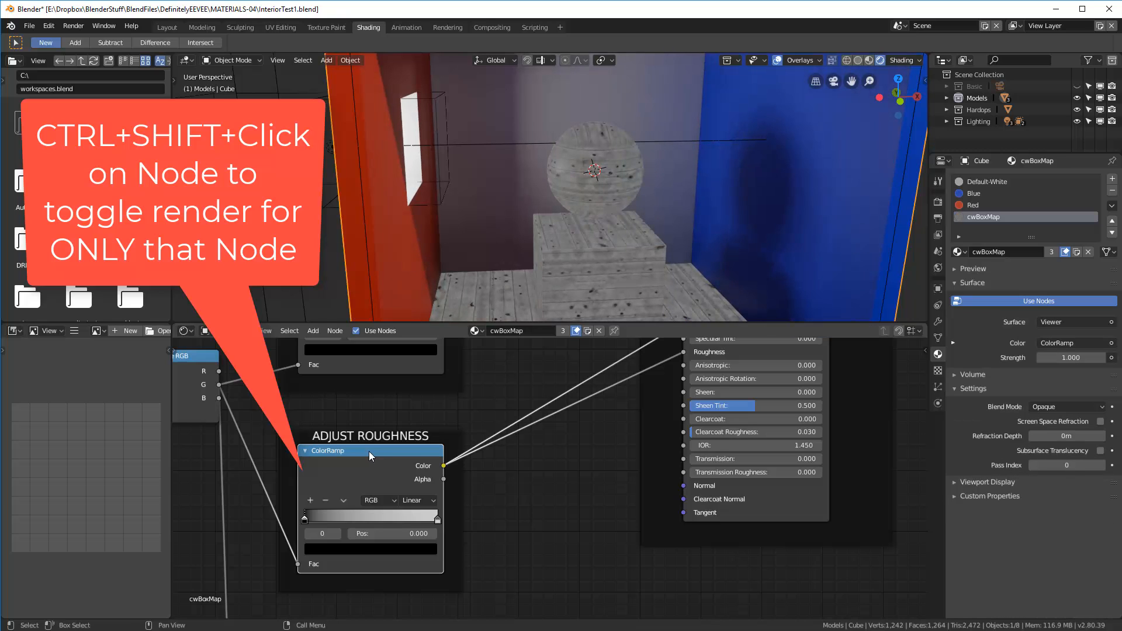
scroll(619, 177, up, 3)
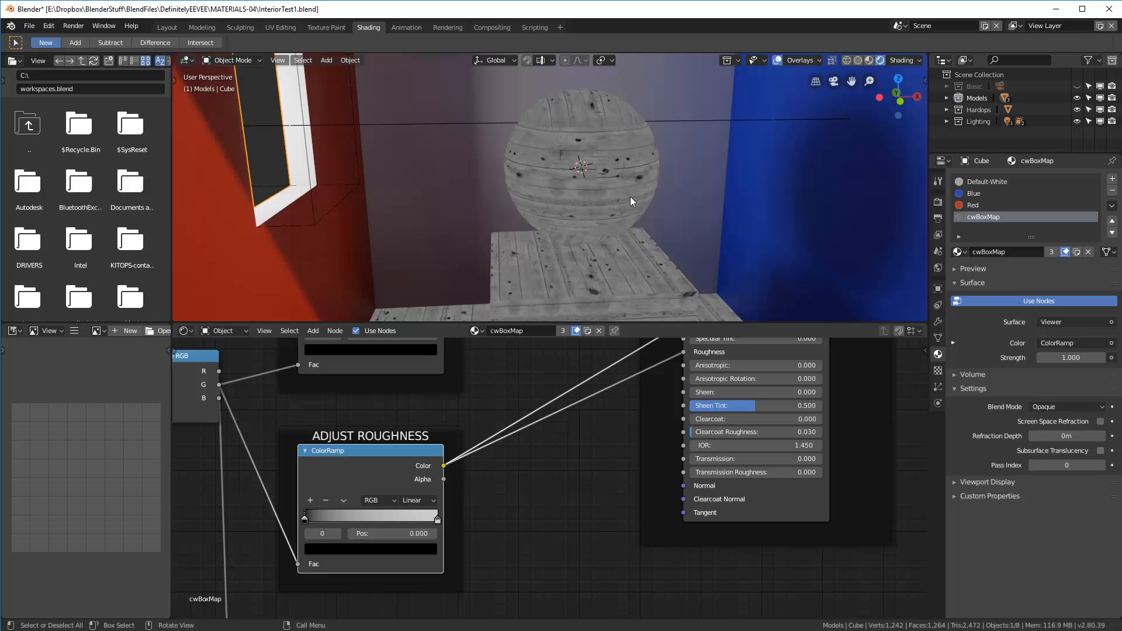
click(344, 501)
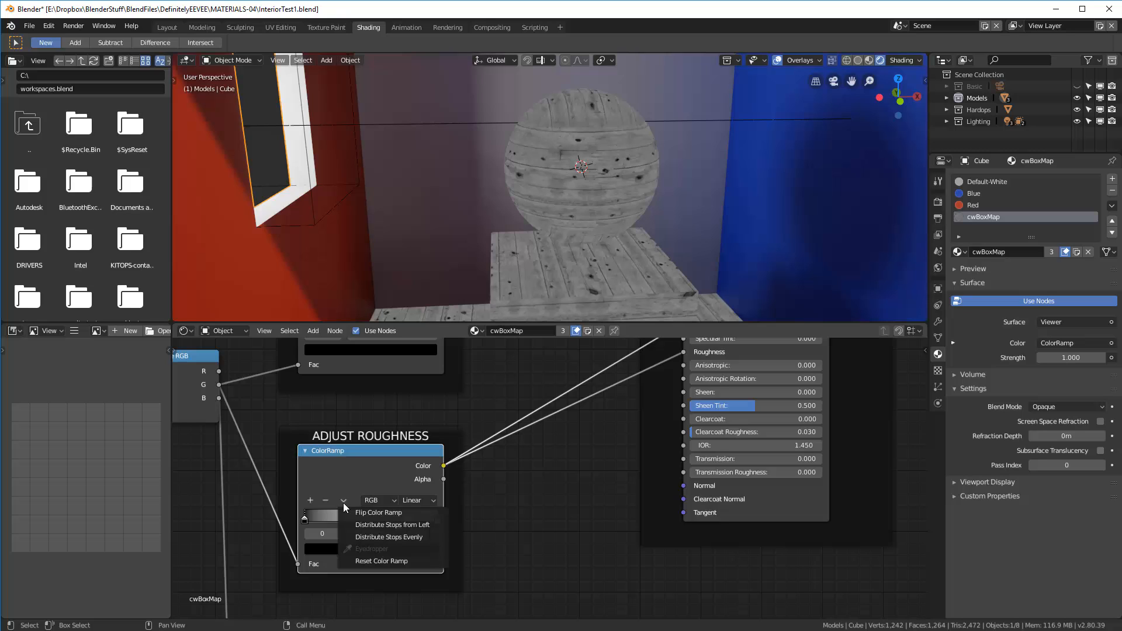
click(358, 514)
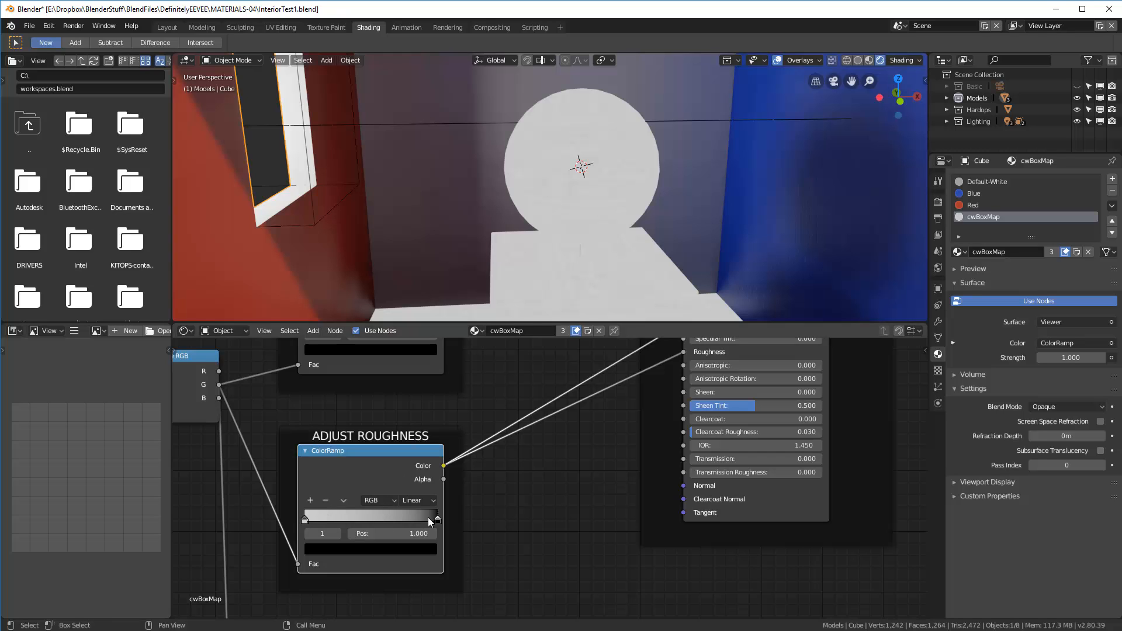
drag(438, 525, 352, 520)
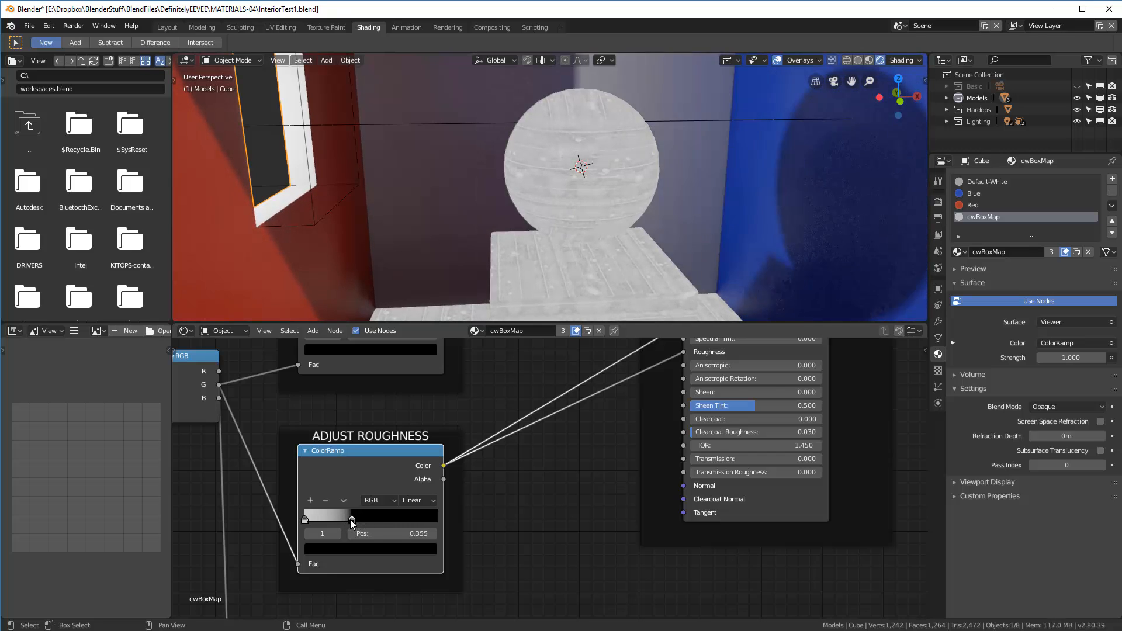
Return the preview to the Principled BSDF and move the ADJUST ROUGHNESS ramp's black stop to position 0.223.
scroll(537, 182, down, 3)
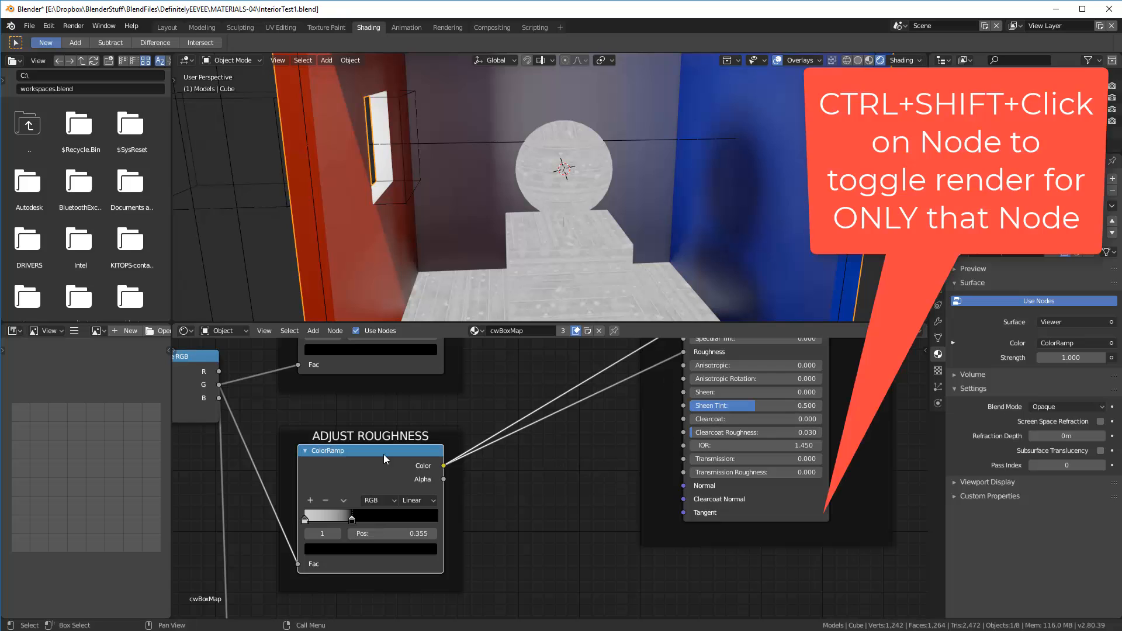
ctrl+shift+click(774, 504)
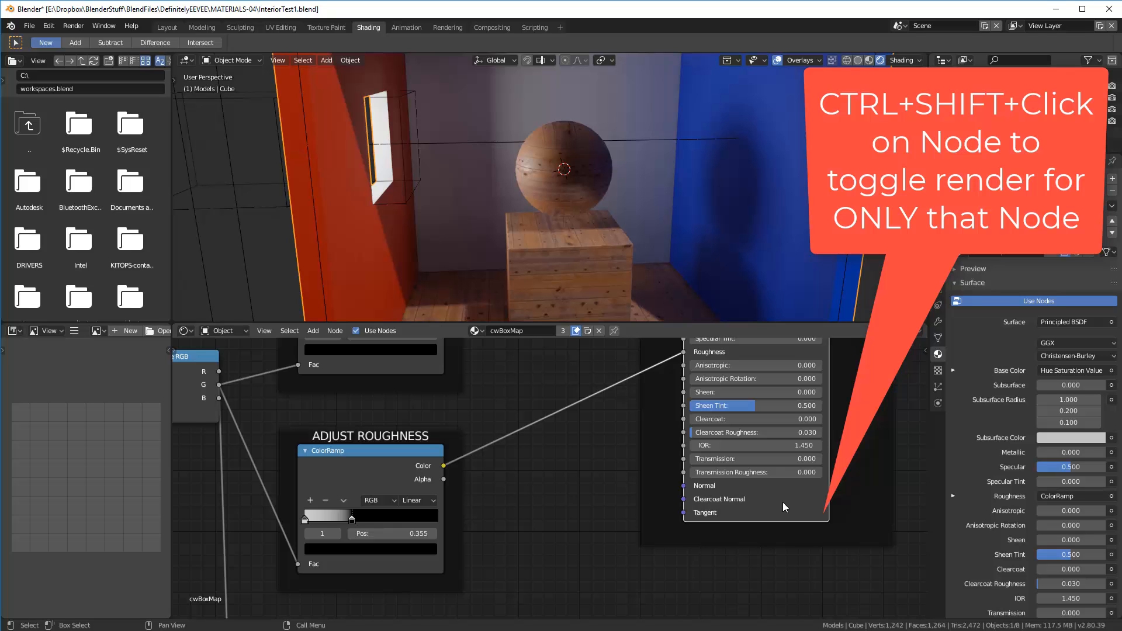
scroll(725, 385, down, 4)
scroll(728, 380, up, 4)
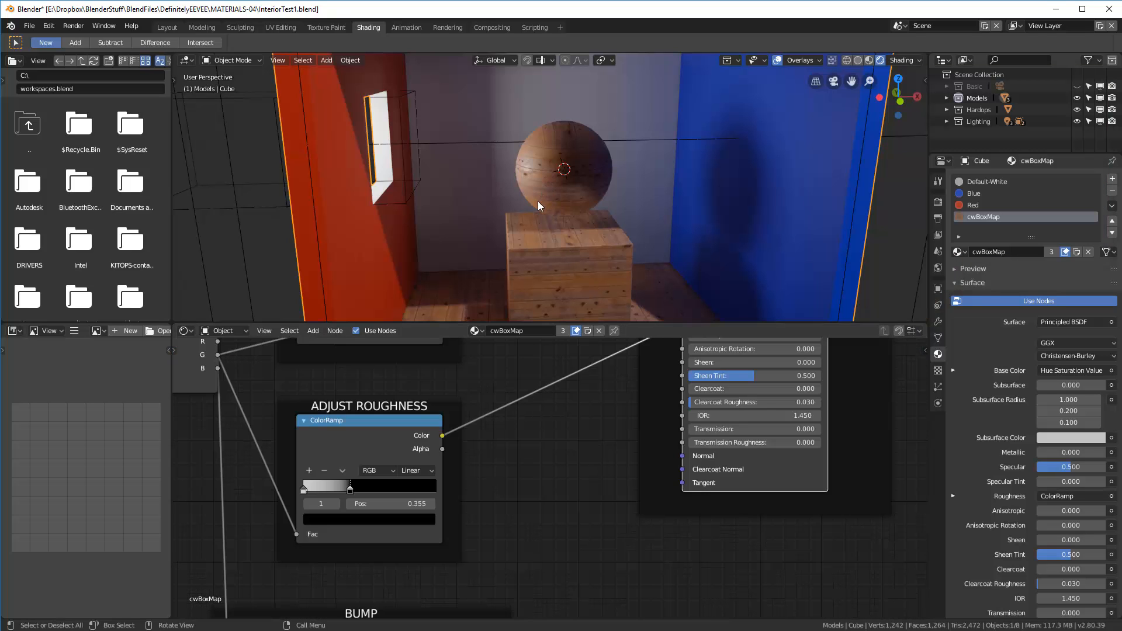
middle_drag(538, 202, 557, 184)
scroll(518, 200, up, 4)
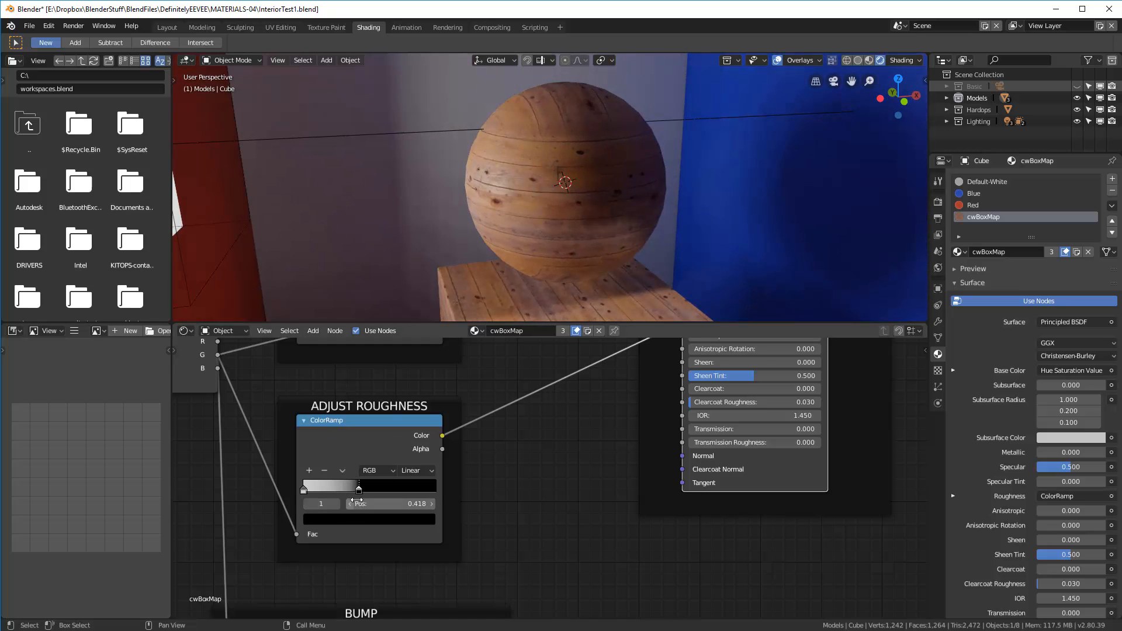
drag(359, 493, 332, 497)
scroll(524, 154, up, 2)
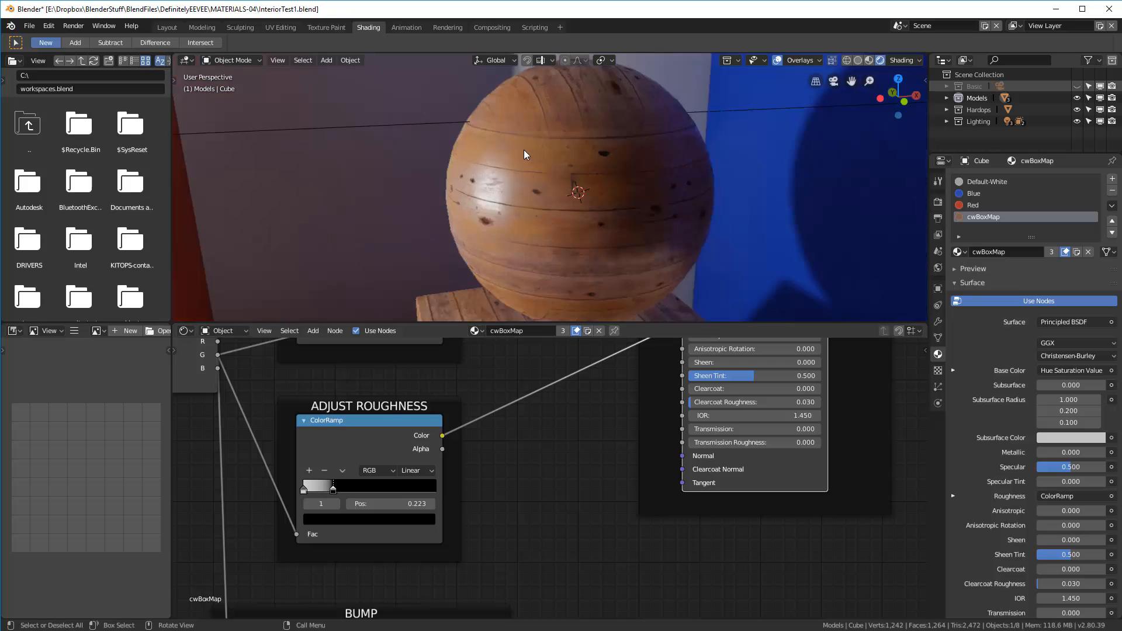
Examine the wood's reflections on the sphere and close up on the floor in front of the box.
scroll(524, 151, up, 2)
middle_drag(527, 152, 461, 167)
scroll(466, 158, down, 6)
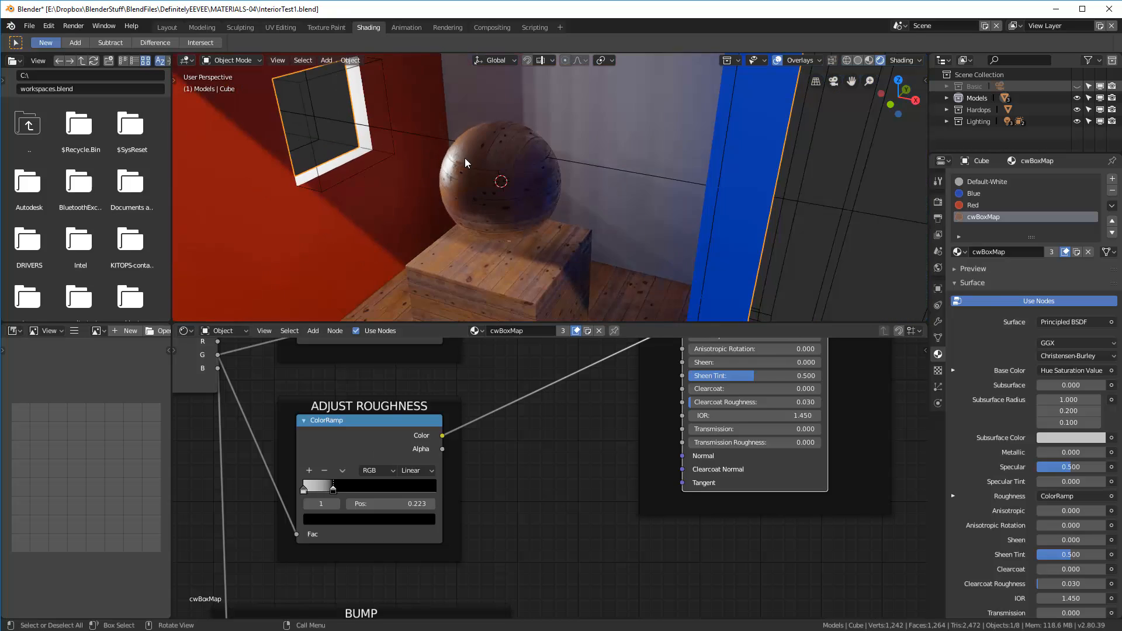
scroll(465, 158, down, 4)
scroll(438, 279, up, 2)
middle_drag(436, 279, 492, 223)
scroll(480, 225, up, 6)
scroll(426, 265, up, 2)
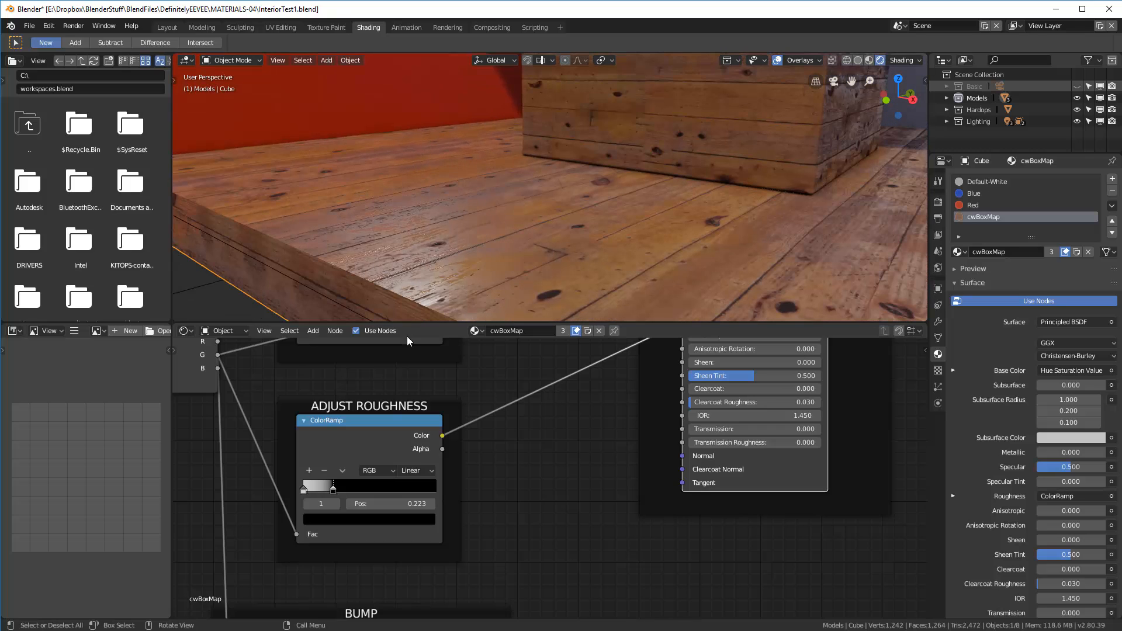
Shift the ADJUST ROUGHNESS ColorRamp node slightly and move its black stop to position 0.250.
key(g)
click(338, 488)
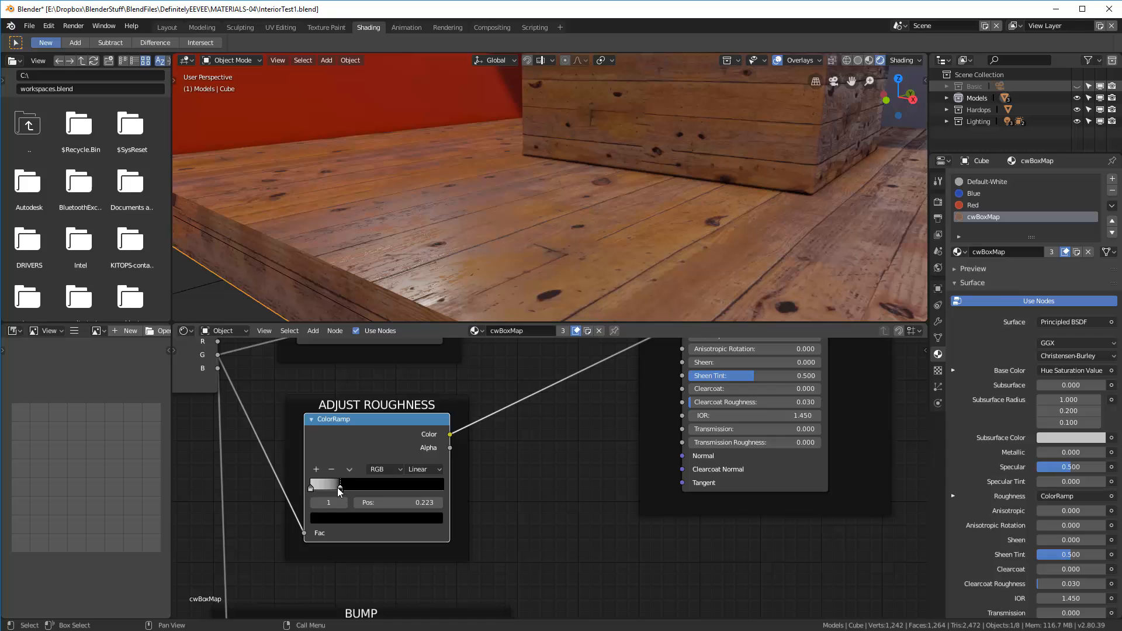
mouse_move(338, 488)
mouse_down()
mouse_move(362, 488)
mouse_move(343, 494)
mouse_up()
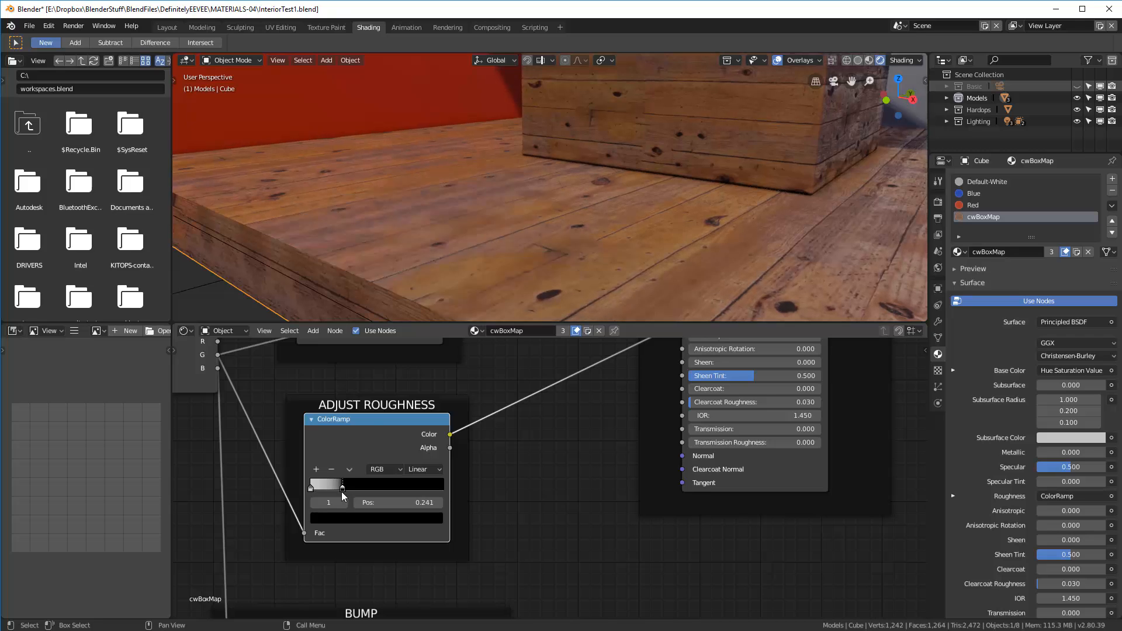
Preview only the ADJUST ROUGHNESS ColorRamp and lighten its black stop to grey with RGB values of 0.107.
ctrl+shift+click(369, 419)
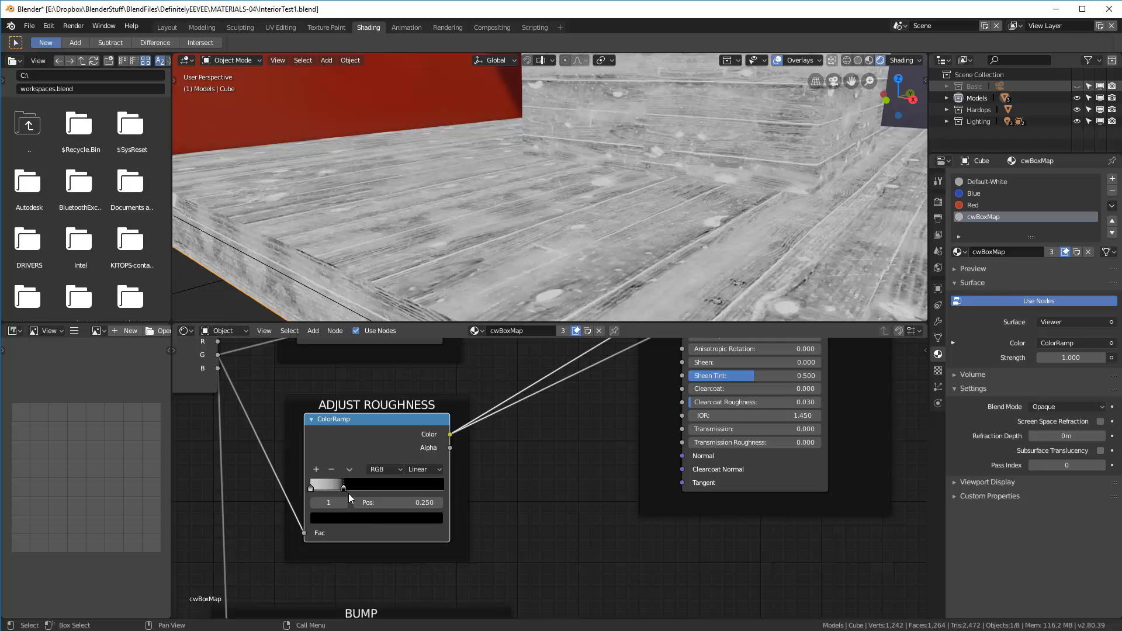
click(370, 518)
drag(413, 428, 414, 400)
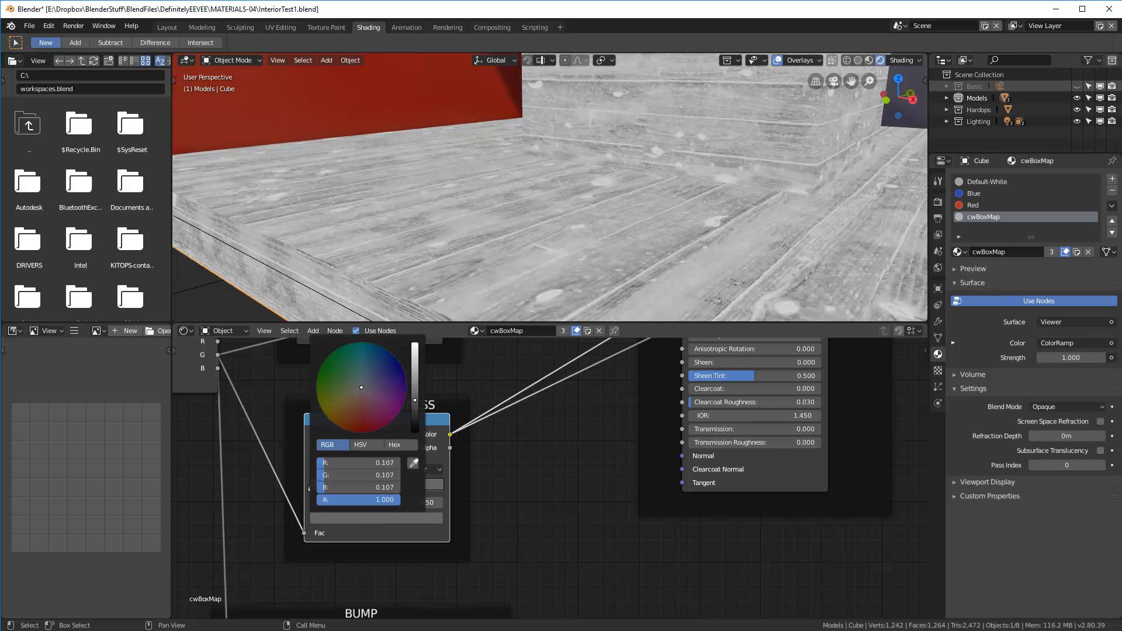
click(399, 550)
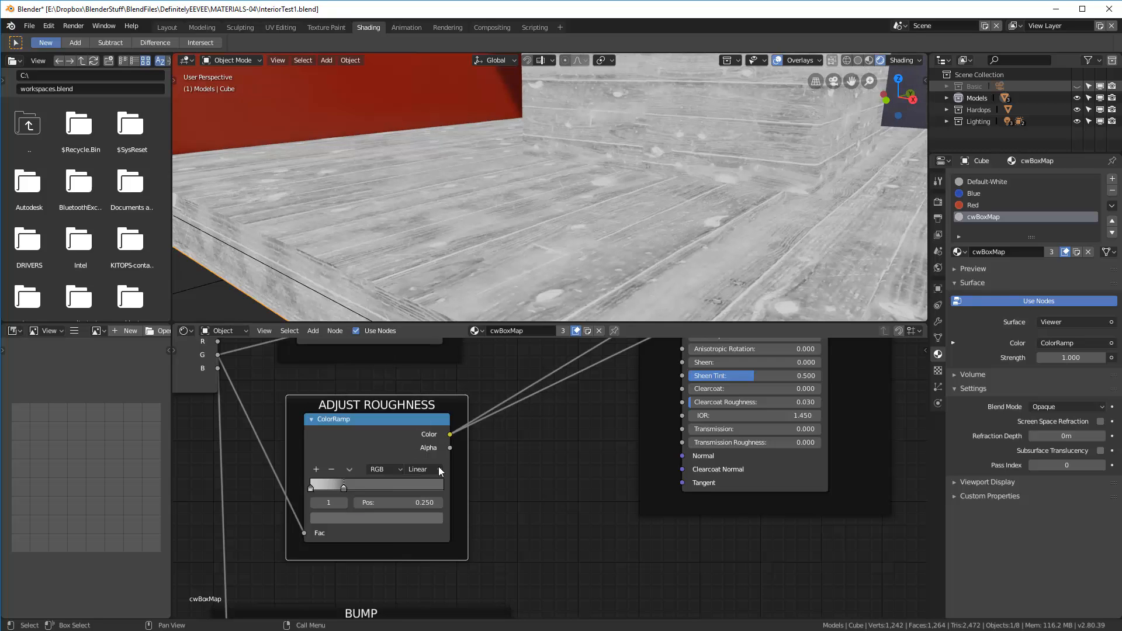
Return the preview to the Principled BSDF and move the roughness ramp's grey stop to position 0.223.
ctrl+shift+click(753, 464)
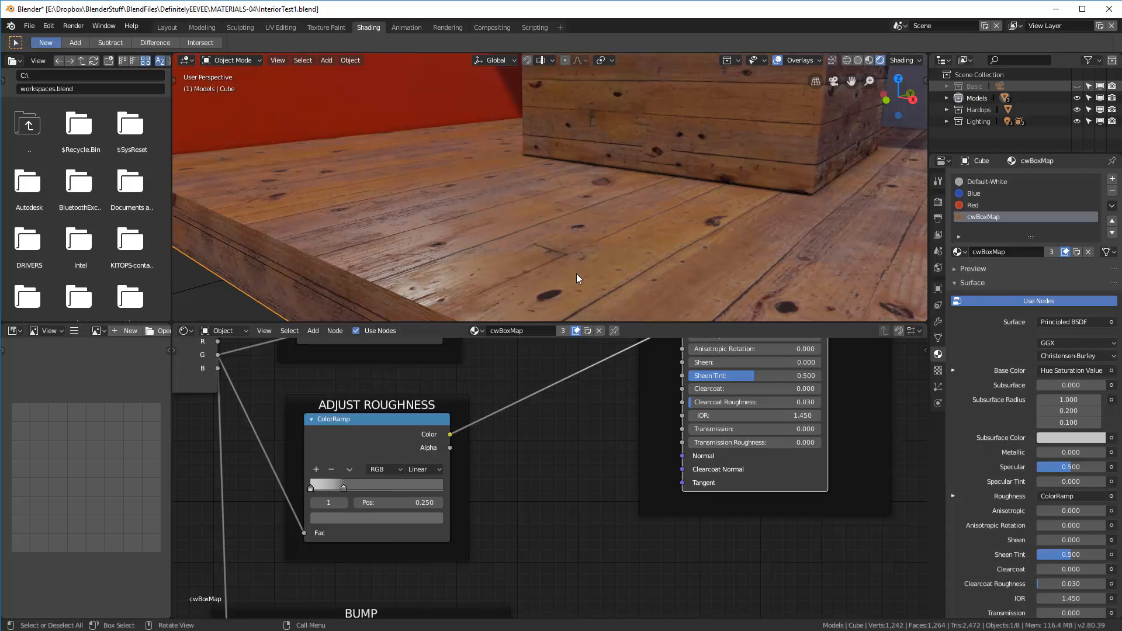
mouse_move(570, 273)
middle_down()
mouse_move(601, 271)
mouse_move(577, 270)
middle_up()
drag(344, 489, 341, 496)
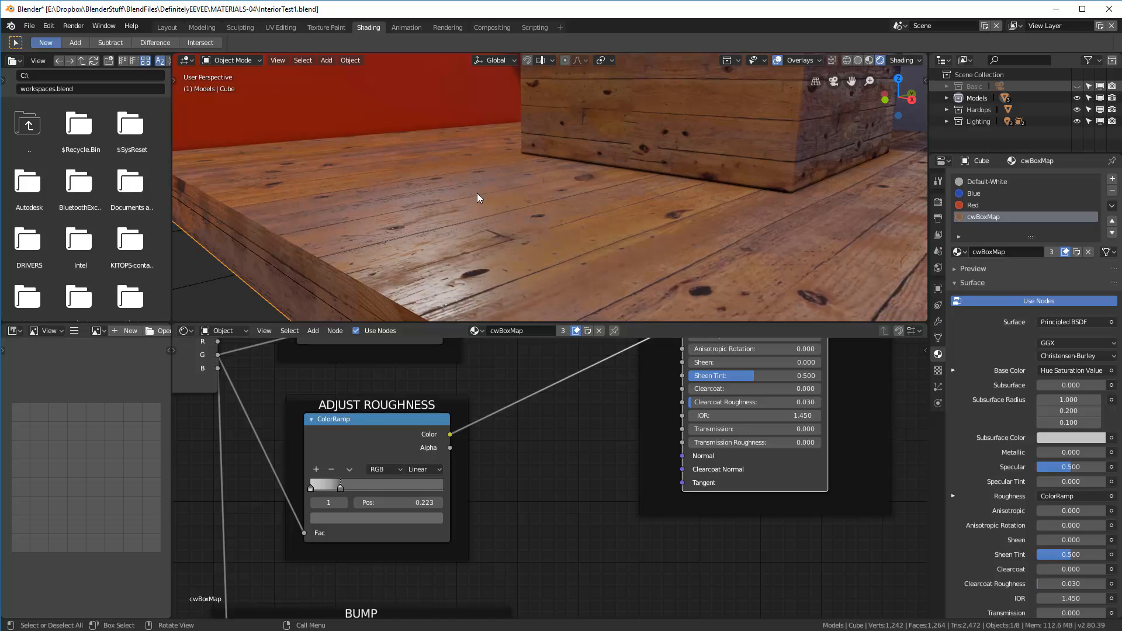
Examine the wood reflections on the floor, box and sphere from several angles and distances.
middle_drag(477, 193, 589, 218)
scroll(577, 196, up, 5)
scroll(589, 218, down, 6)
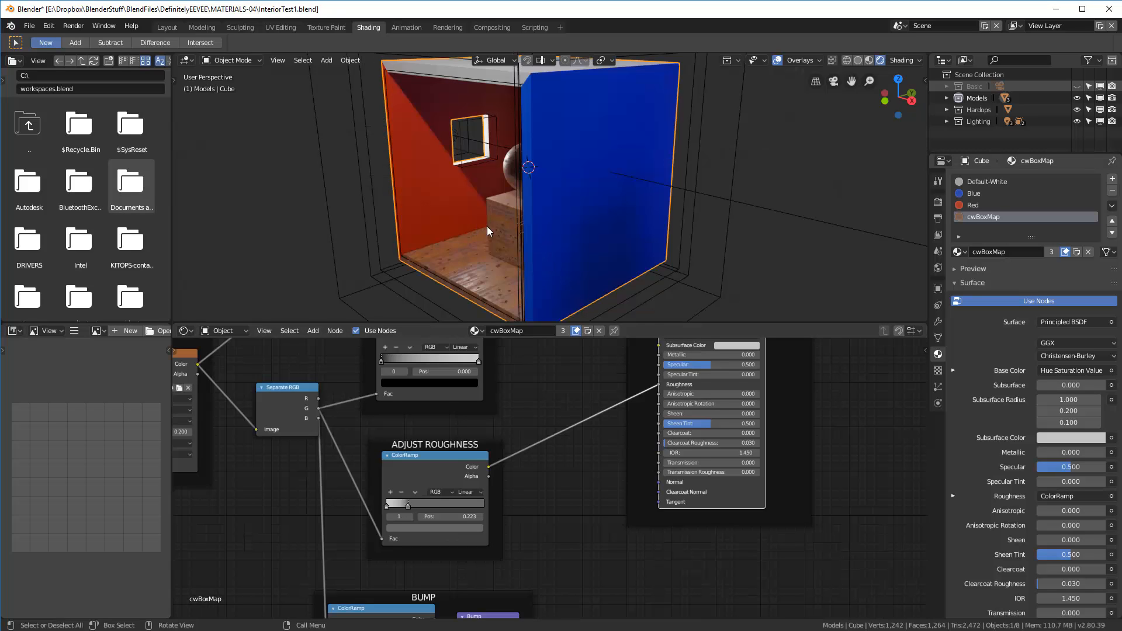
middle_drag(486, 227, 539, 233)
scroll(539, 233, up, 12)
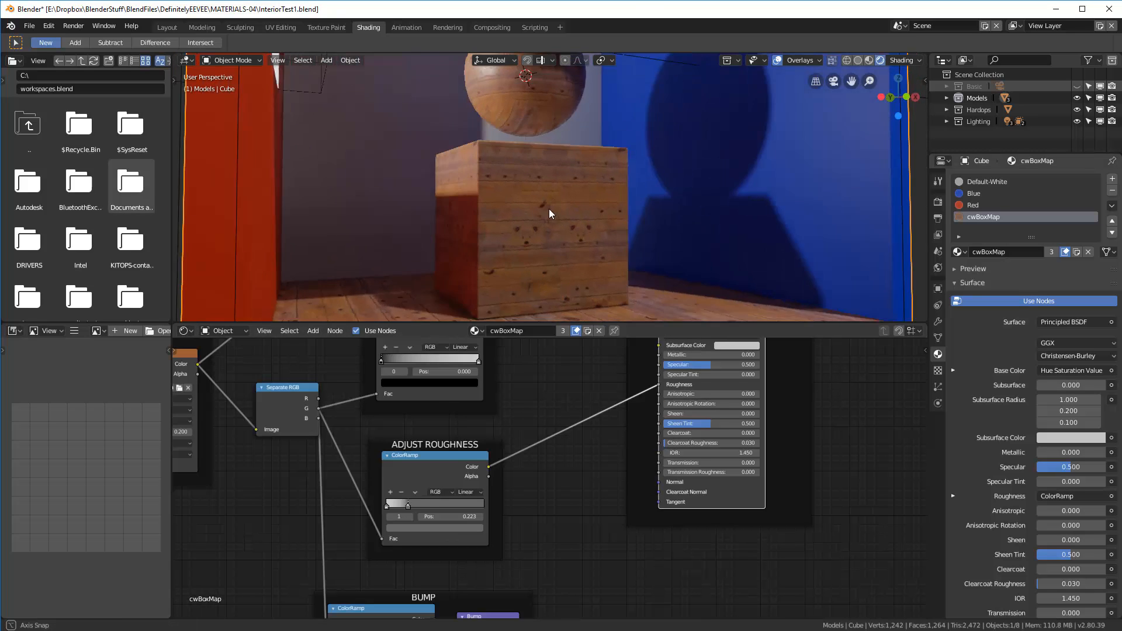
scroll(567, 483, down, 3)
scroll(319, 378, up, 3)
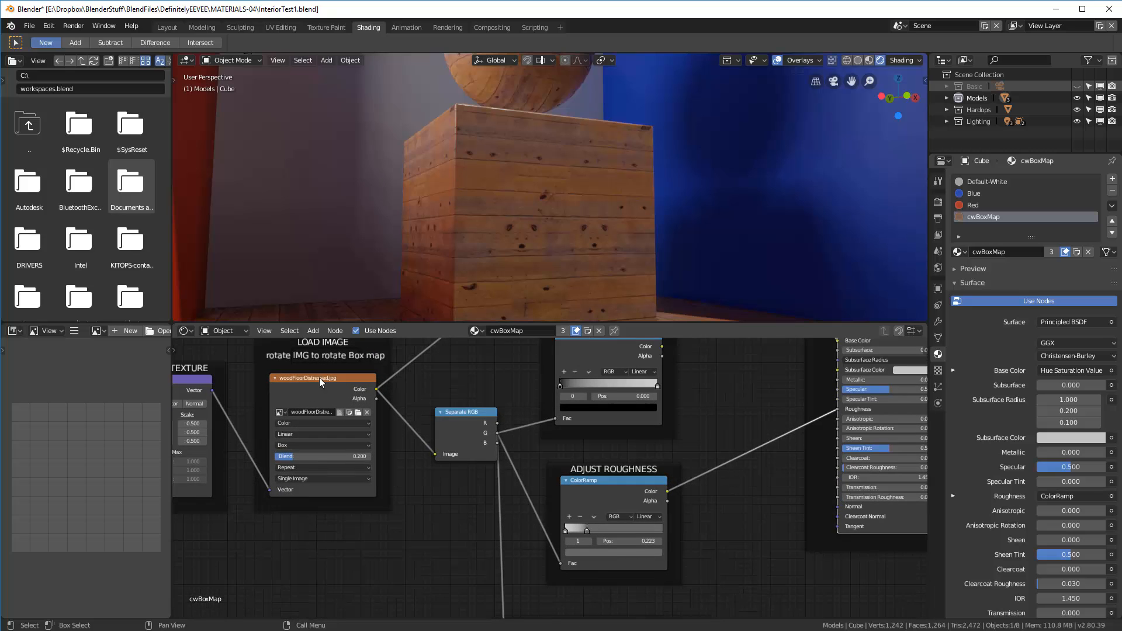
Select the woodFloorDistressed.jpg texture node and inspect its node branches and the wood on the box.
click(319, 378)
scroll(353, 400, down, 3)
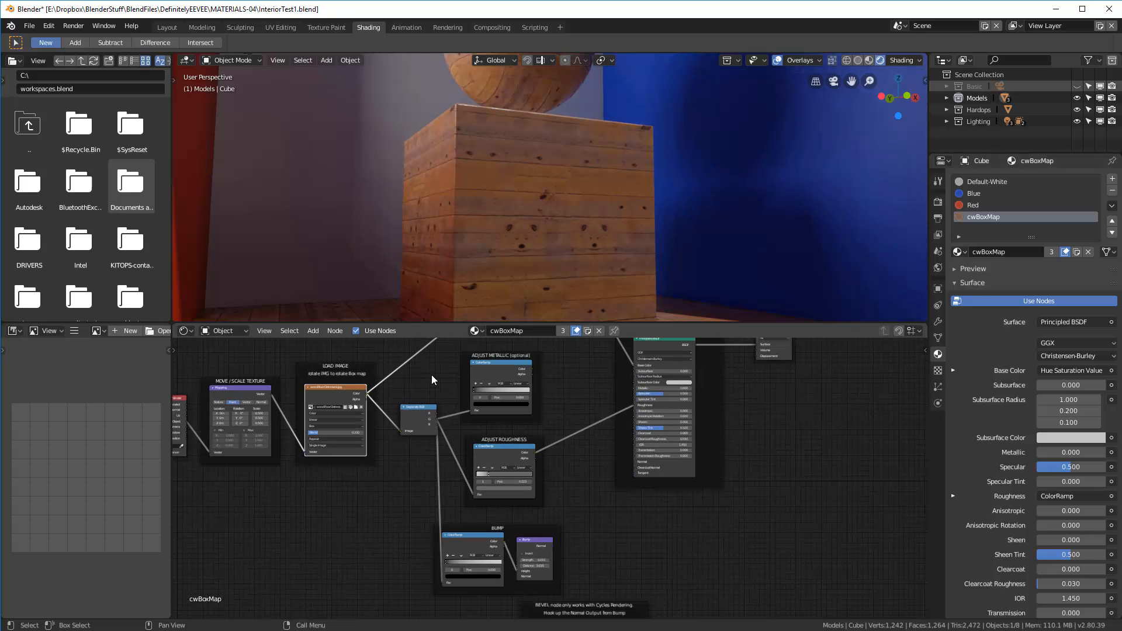
middle_drag(434, 374, 429, 409)
middle_drag(566, 173, 489, 225)
scroll(397, 524, up, 4)
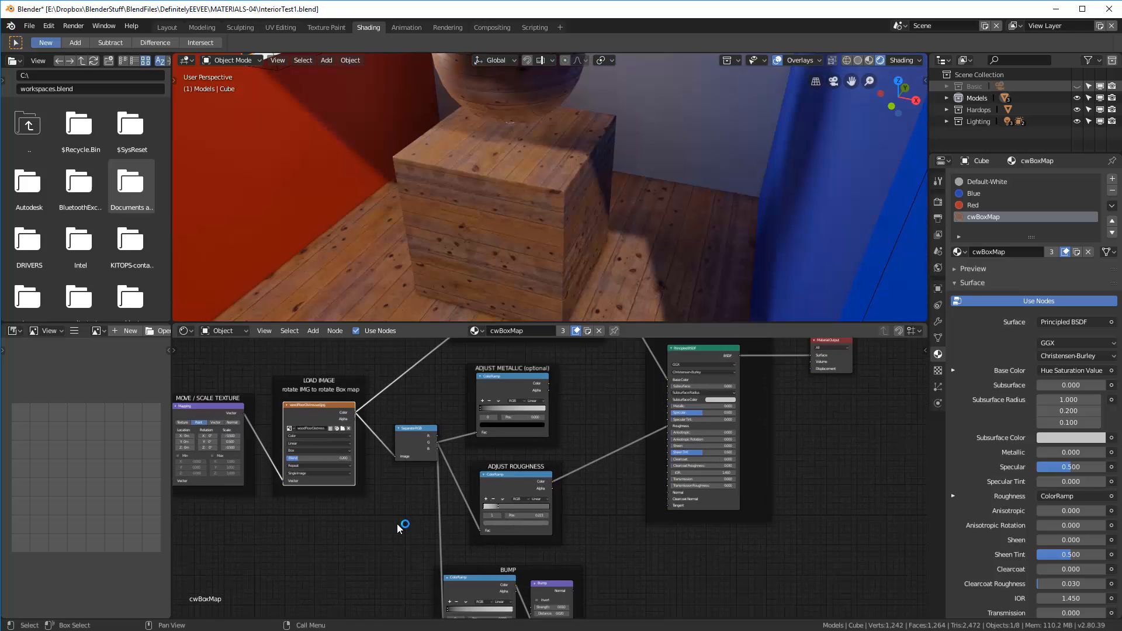
scroll(395, 521, down, 3)
scroll(388, 507, up, 2)
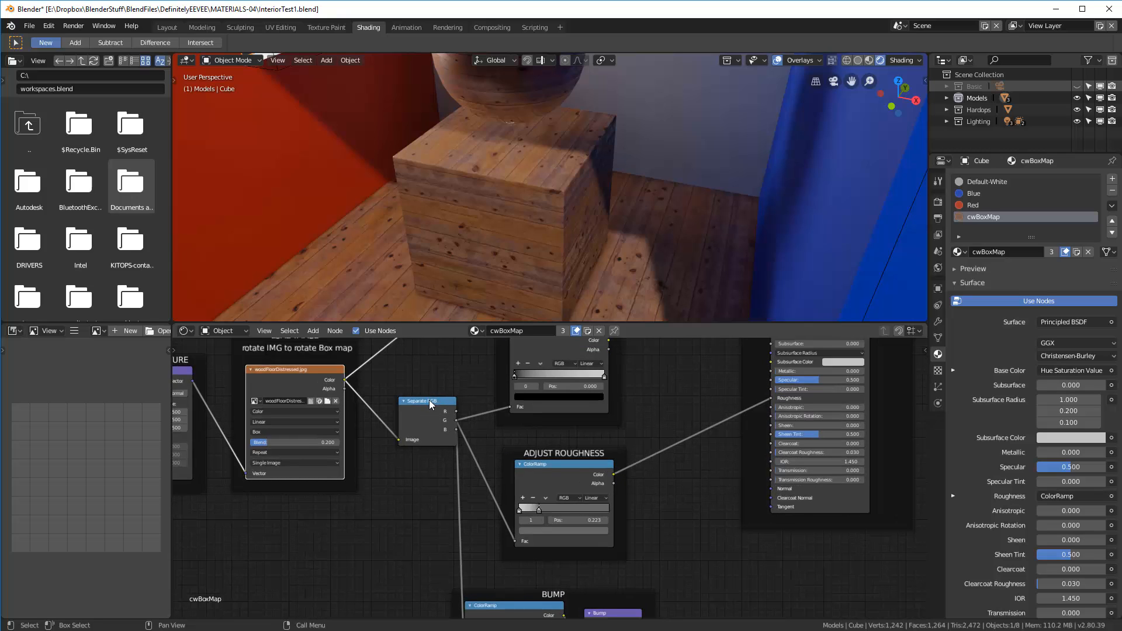
Preview the Separate RGB node's R, G and B outputs to compare them, and restore the Principled BSDF preview.
ctrl+shift+click(429, 400)
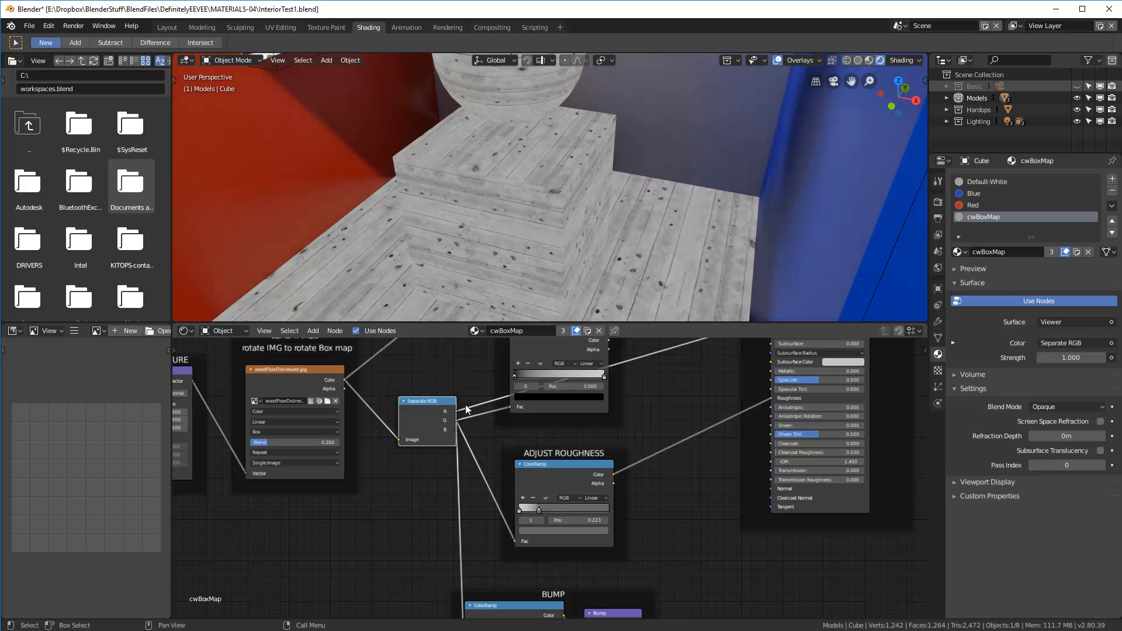
ctrl+shift+click(455, 420)
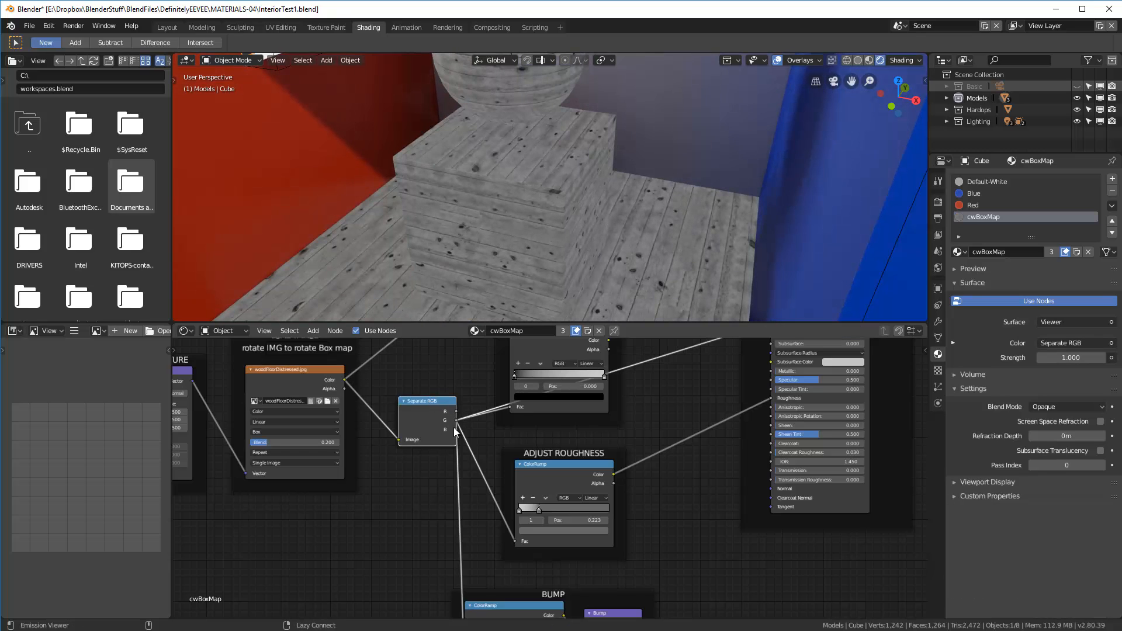
ctrl+shift+click(454, 429)
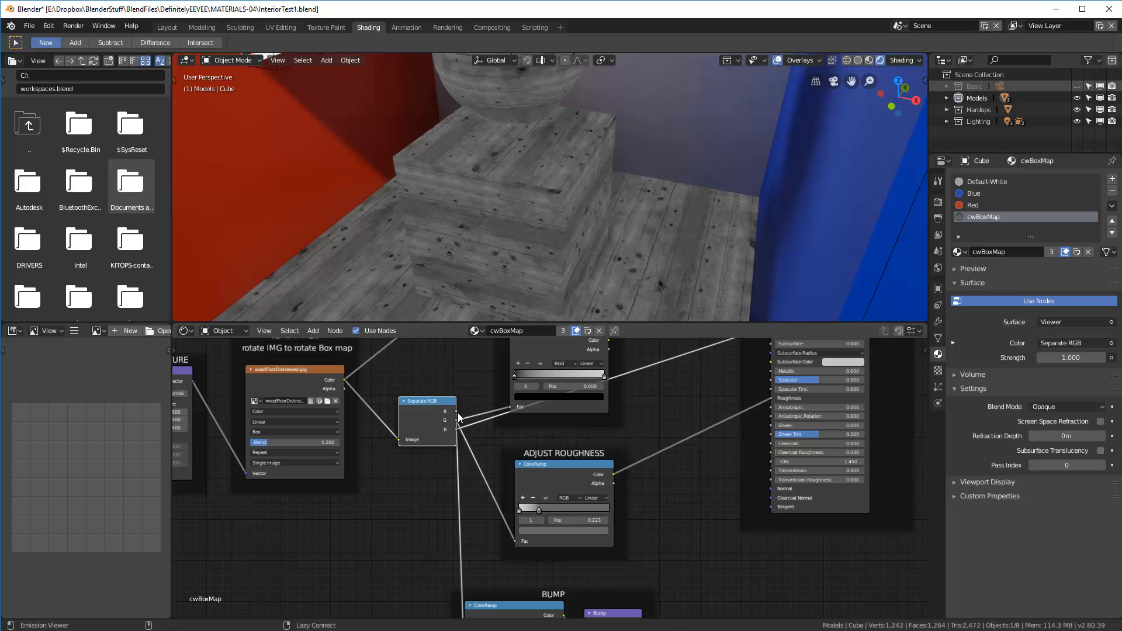
ctrl+shift+click(458, 413)
ctrl+shift+click(455, 420)
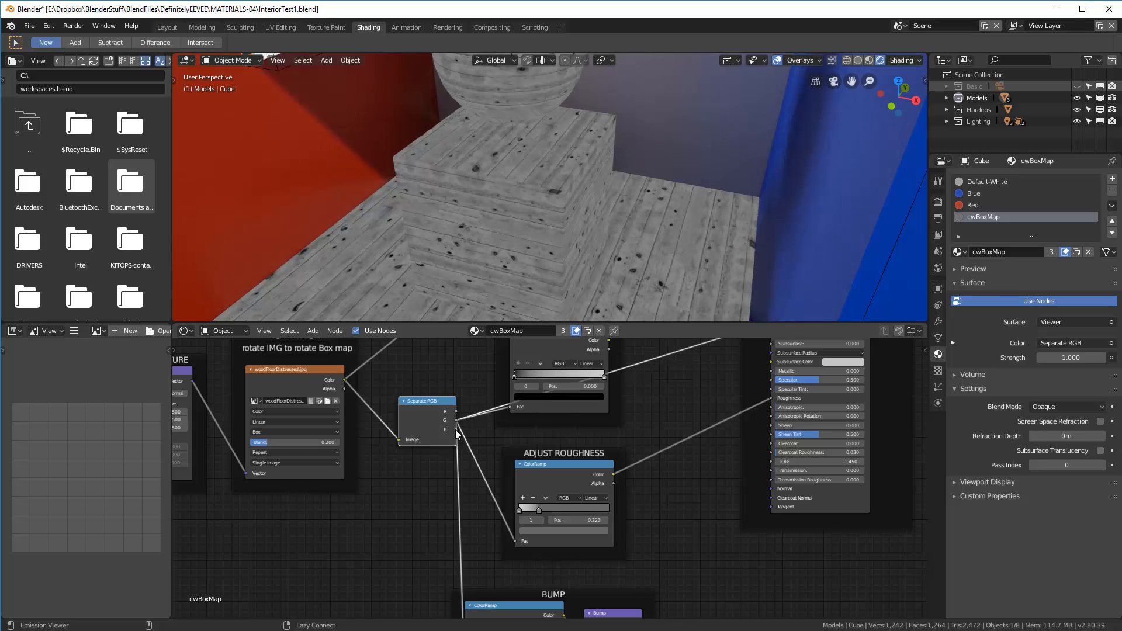
key(ctrl+z)
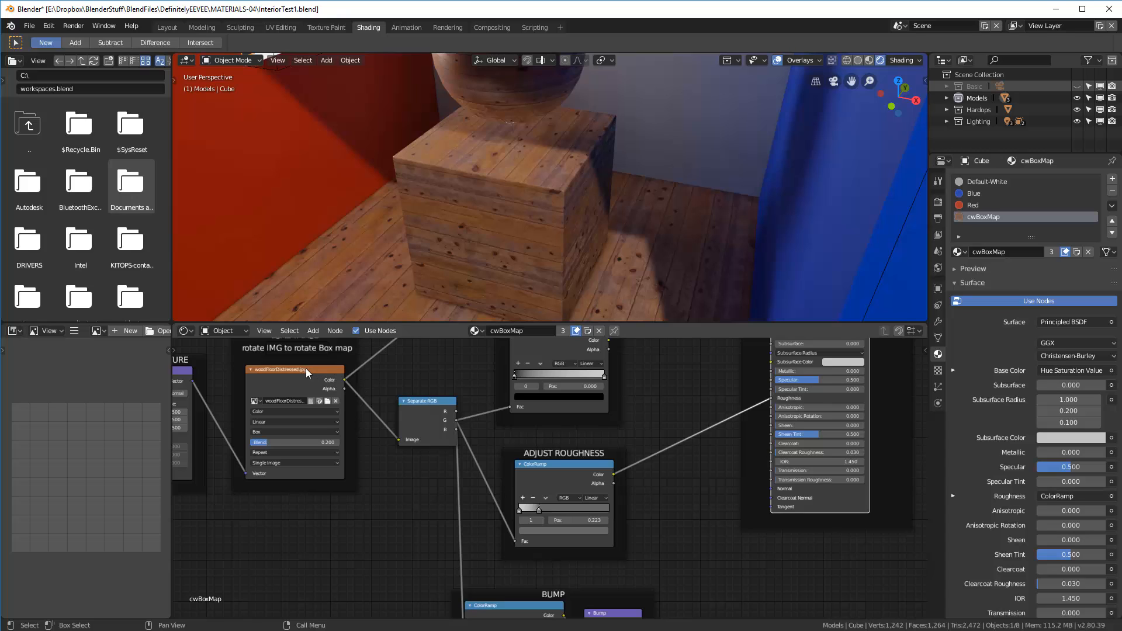
scroll(570, 488, down, 1)
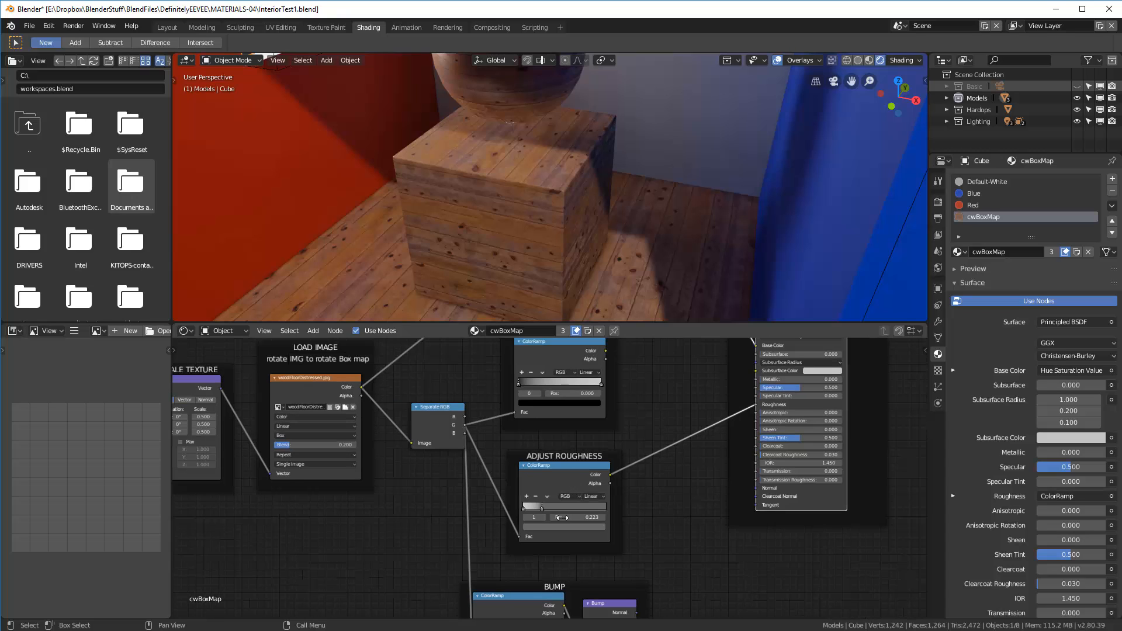
scroll(556, 555, up, 1)
scroll(561, 527, down, 3)
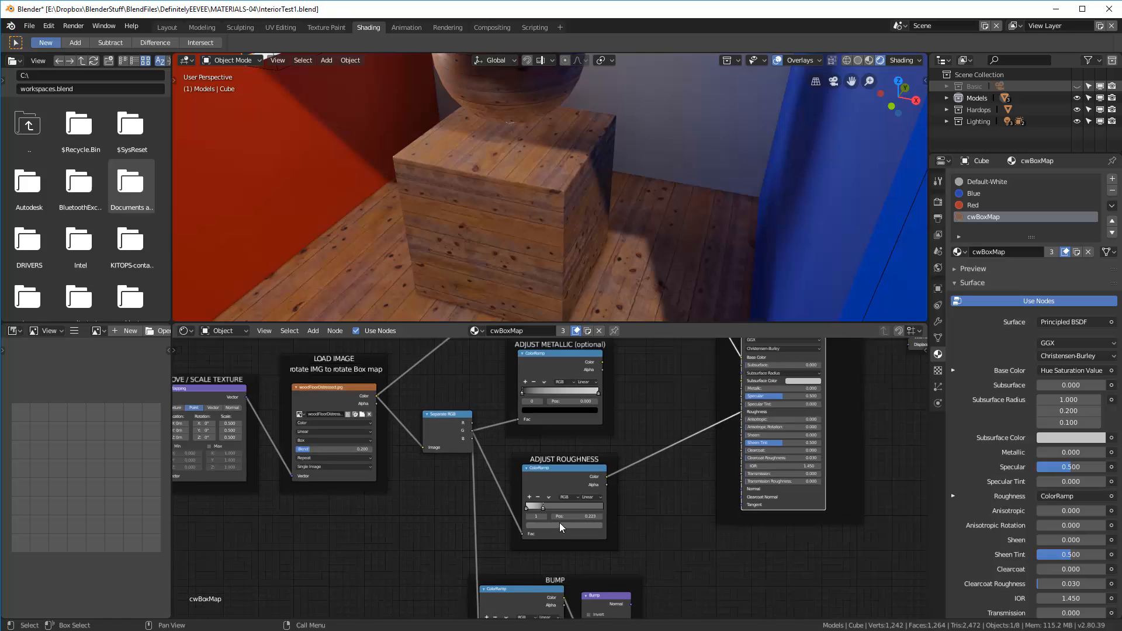
Disconnect the roughness ColorRamp from the Principled BSDF's Roughness input and set Specular to 0.300.
middle_drag(668, 568, 605, 477)
scroll(548, 517, up, 1)
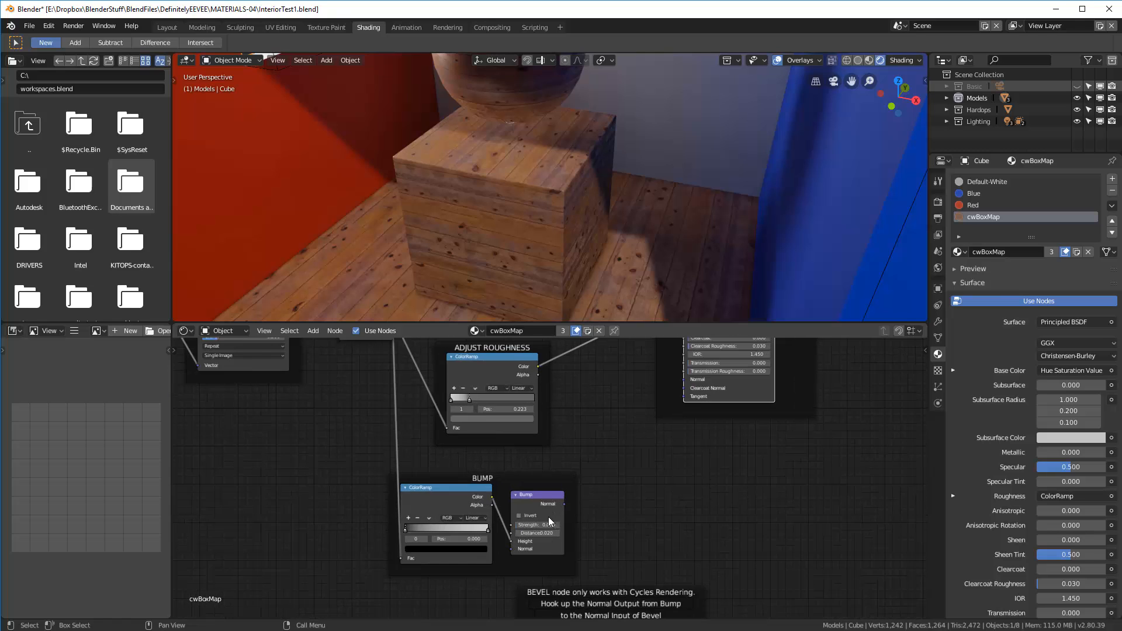
scroll(590, 466, down, 2)
middle_drag(633, 400, 613, 448)
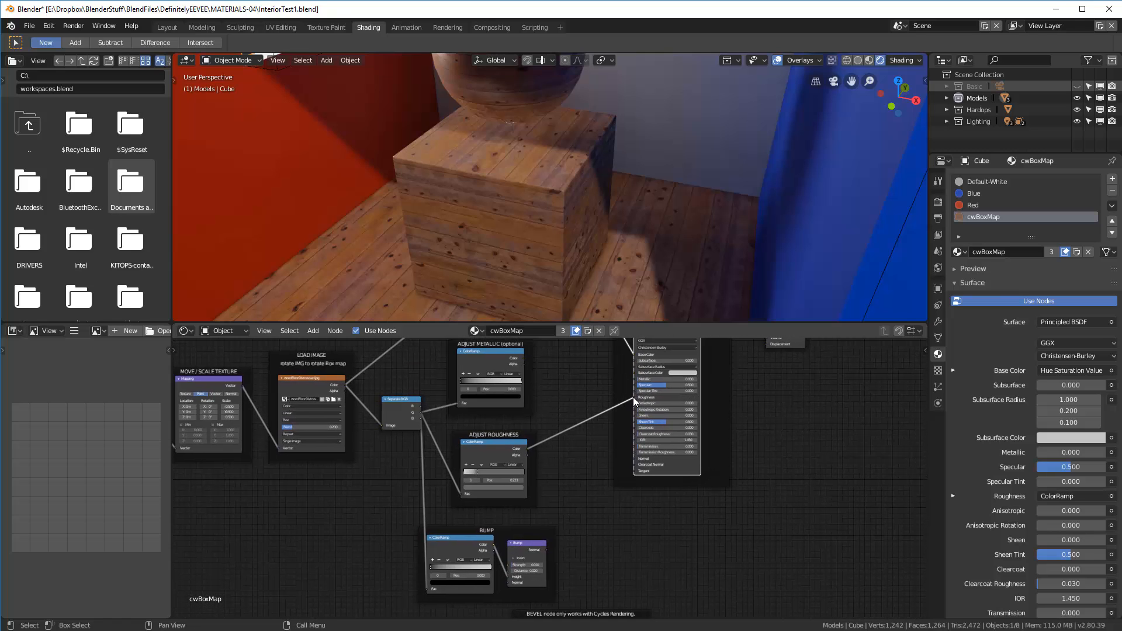
drag(634, 397, 626, 408)
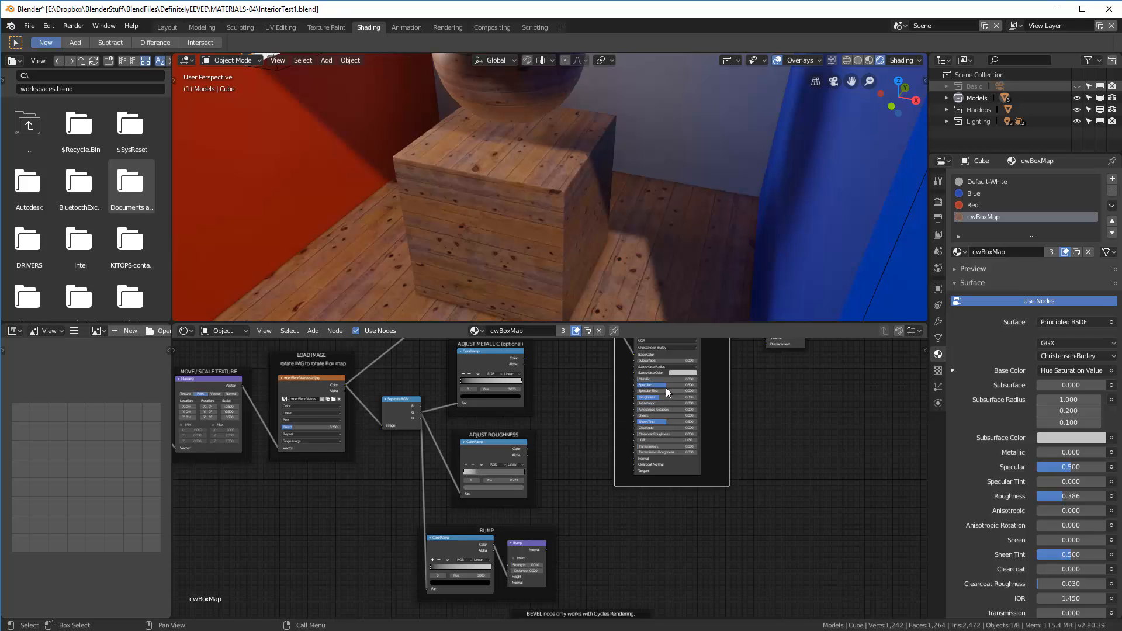
middle_drag(603, 231, 672, 227)
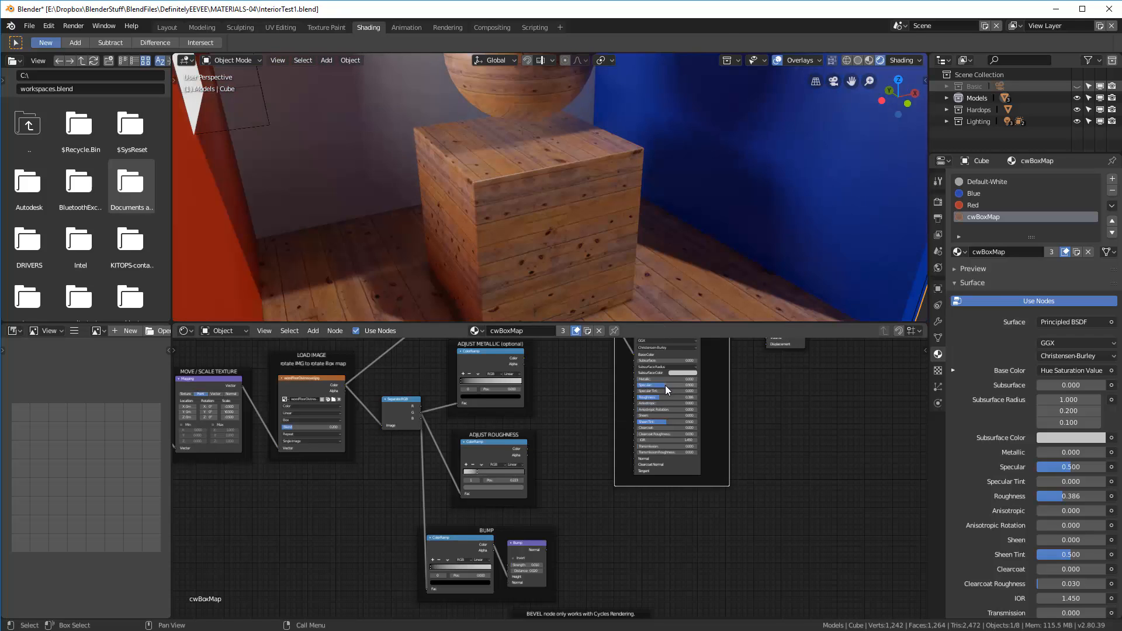
ctrl+drag(666, 385, 653, 385)
middle_drag(569, 227, 538, 224)
Connect the Bump node's Normal output to the Principled BSDF's Normal input and briefly preview the bump ColorRamp's output on the sphere.
scroll(555, 559, up, 2)
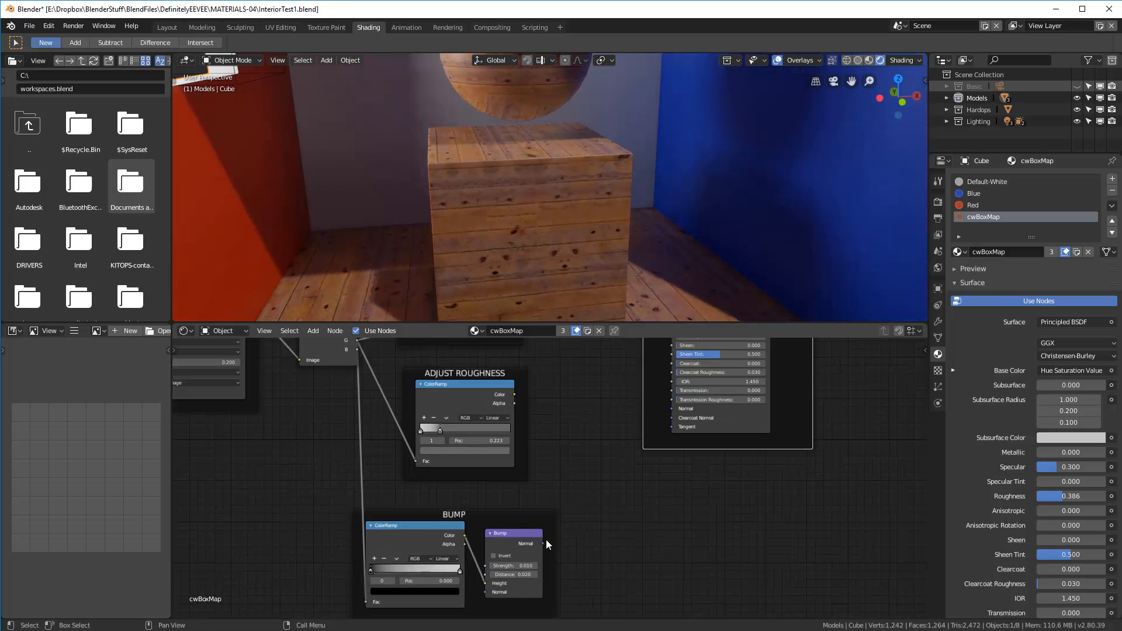
drag(544, 544, 672, 408)
middle_drag(543, 222, 520, 257)
scroll(502, 236, up, 2)
shift+middle_drag(520, 258, 570, 319)
scroll(564, 174, up, 4)
middle_drag(572, 194, 591, 184)
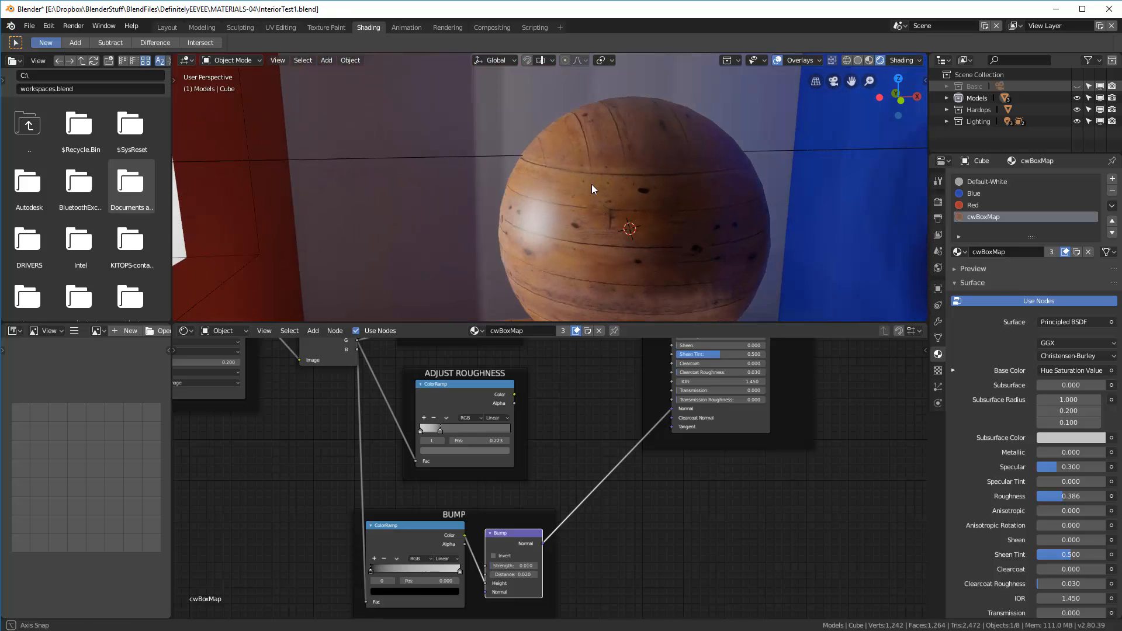
ctrl+shift+click(405, 524)
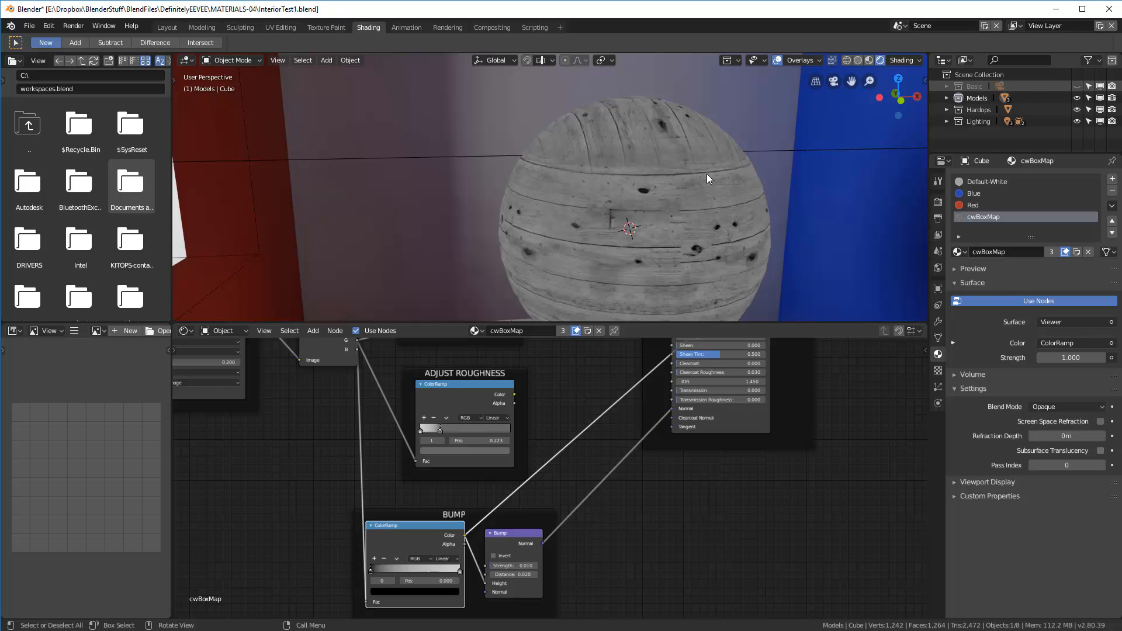
ctrl+shift+click(744, 423)
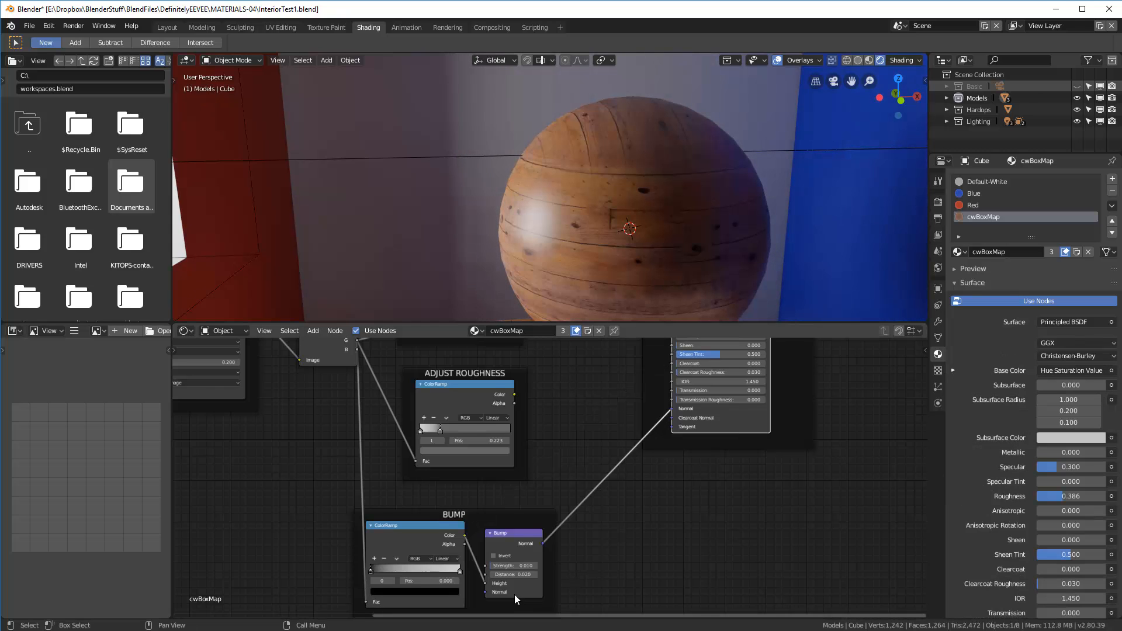
Try the Bump node at Strength 1.000 and Distance 1.000, checking the relief on the sphere.
scroll(514, 595, up, 2)
drag(501, 555, 578, 556)
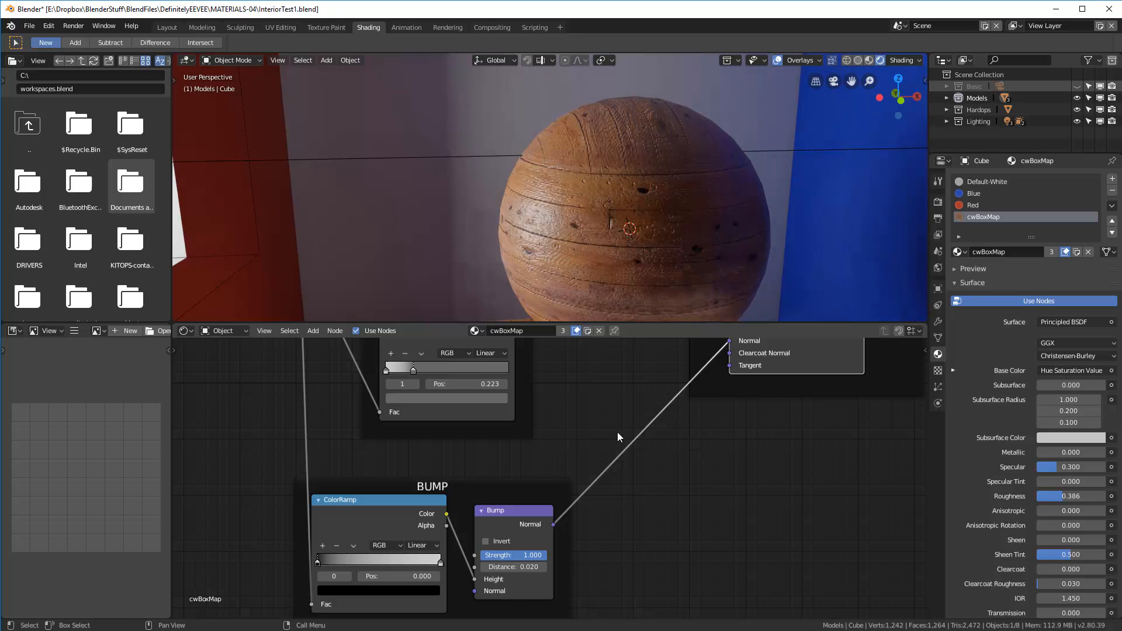
scroll(609, 281, down, 2)
middle_drag(609, 281, 627, 259)
scroll(627, 258, up, 4)
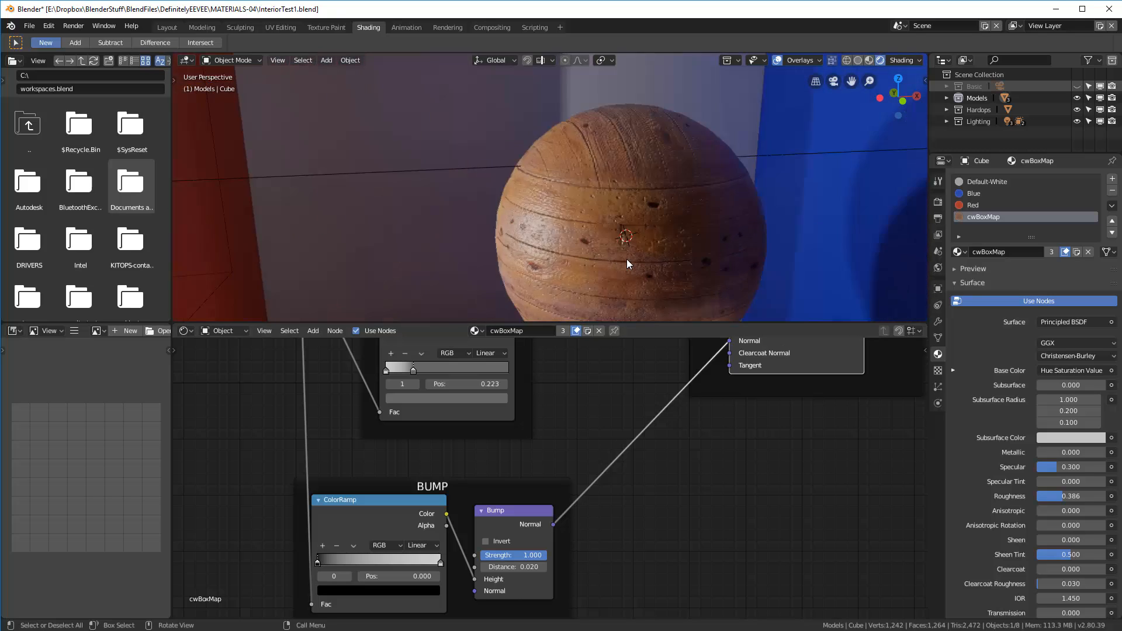
scroll(627, 258, down, 3)
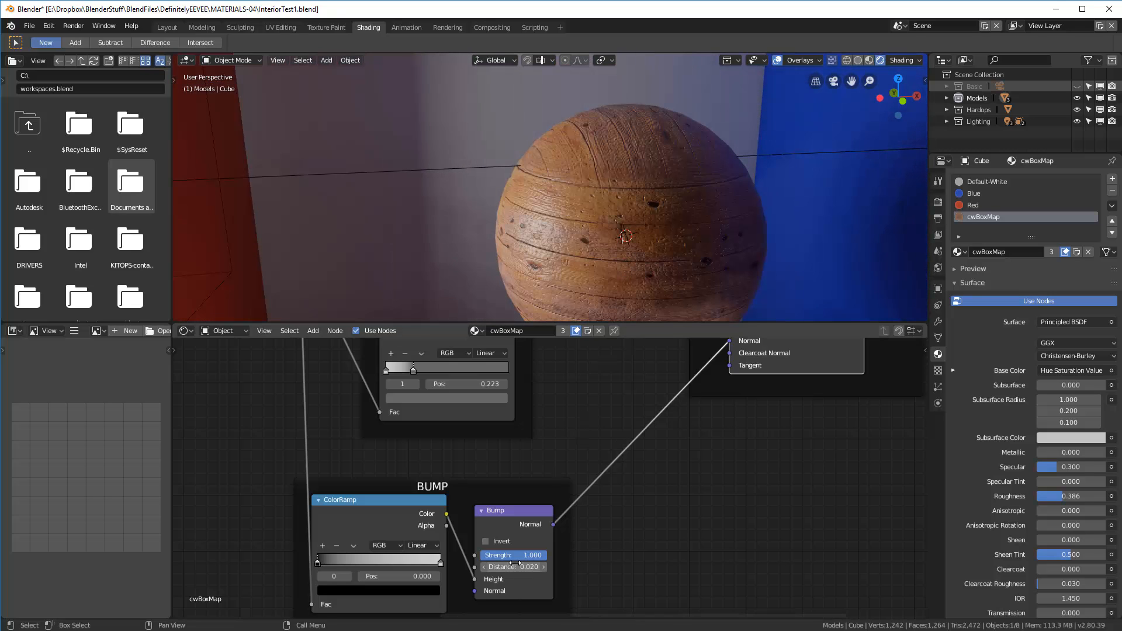
drag(511, 567, 608, 567)
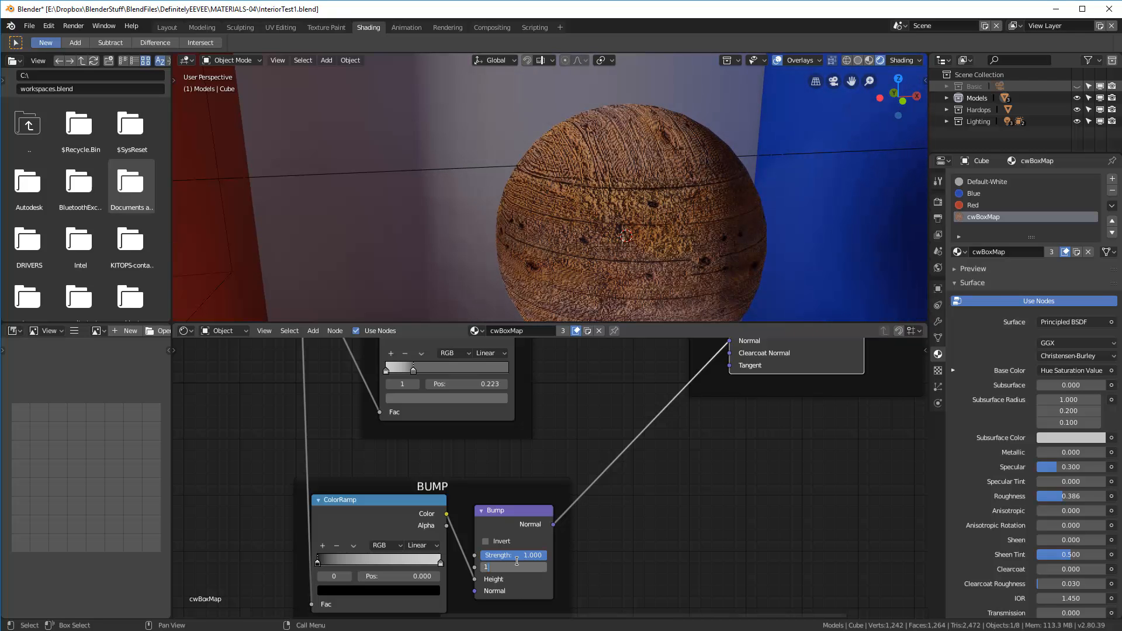
key(Return)
middle_drag(743, 234, 678, 235)
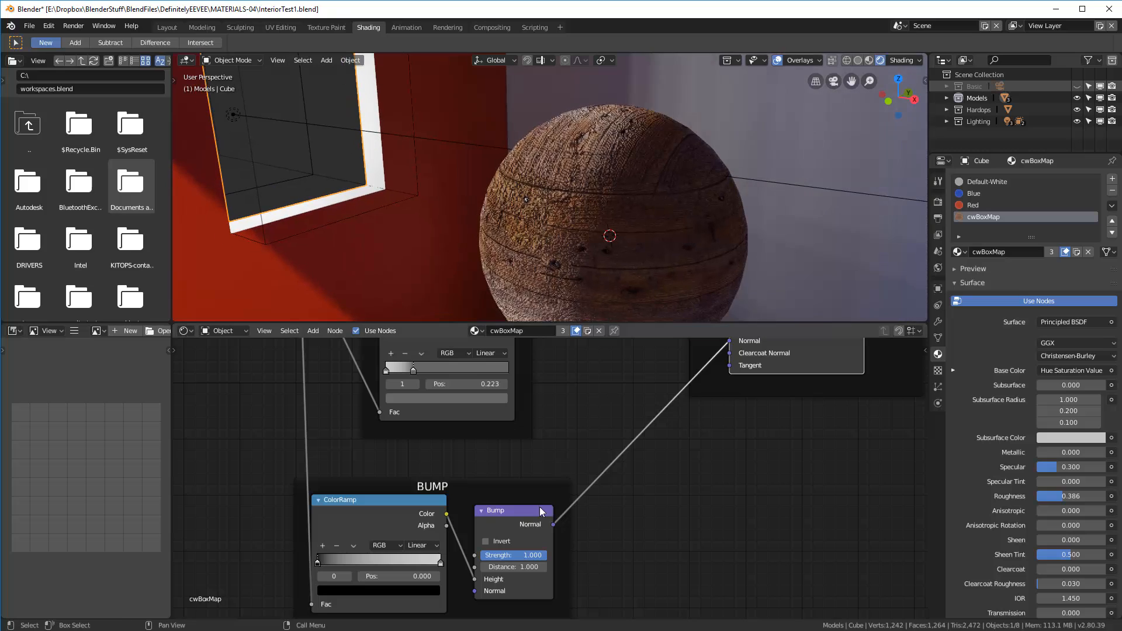
Set the Bump node's Distance to 0.100 and Strength to 0.100, checking the sphere from another angle.
click(519, 568)
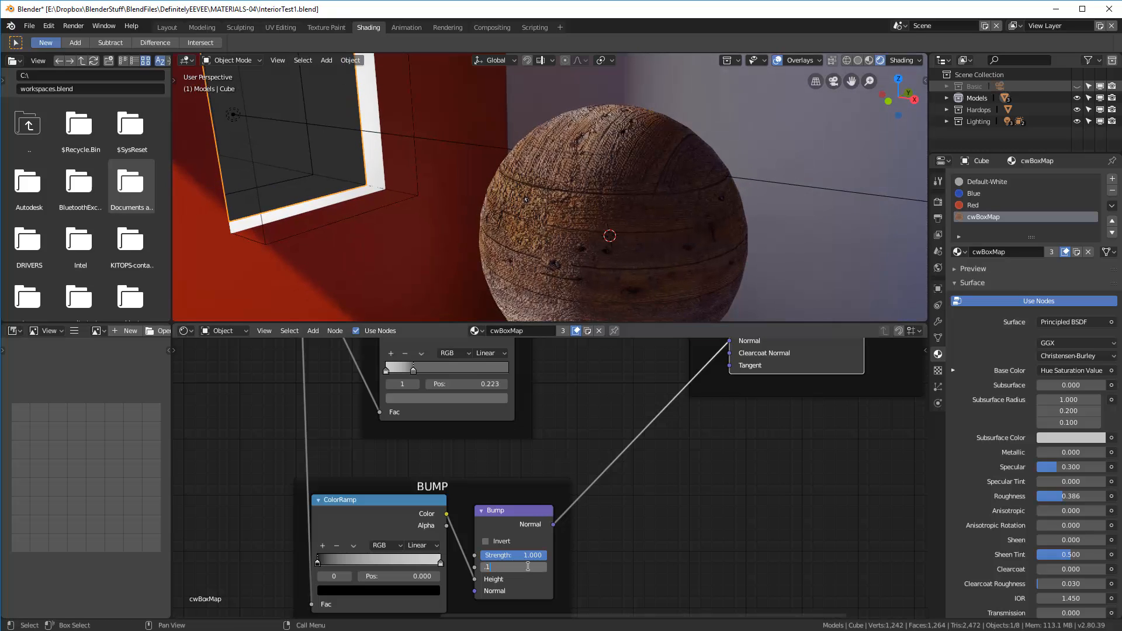
key(Return)
middle_drag(535, 245, 561, 246)
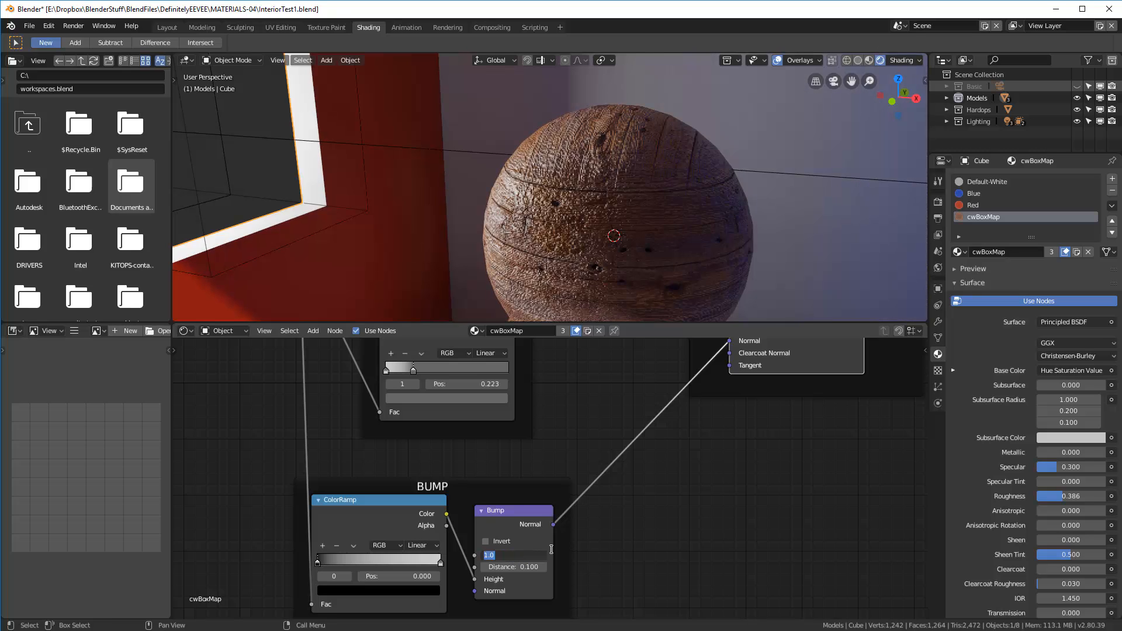
click(551, 549)
text(.1)
key(Return)
middle_drag(692, 181, 643, 193)
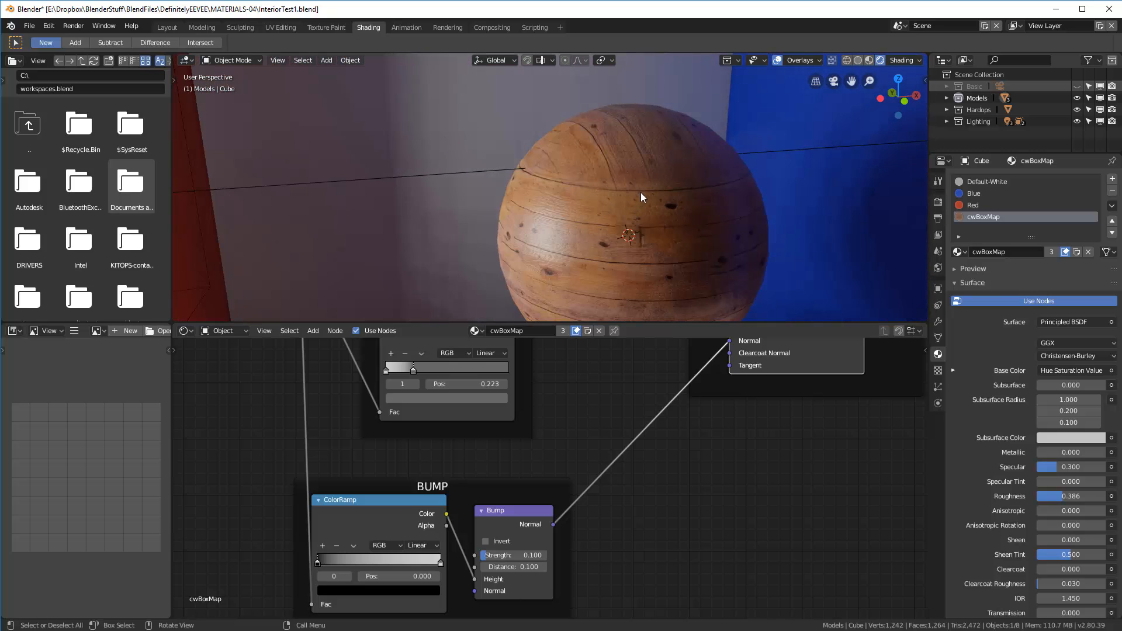
Reconnect the Adjust Roughness ColorRamp's Color output to the Principled BSDF's Roughness input.
scroll(578, 412, down, 1)
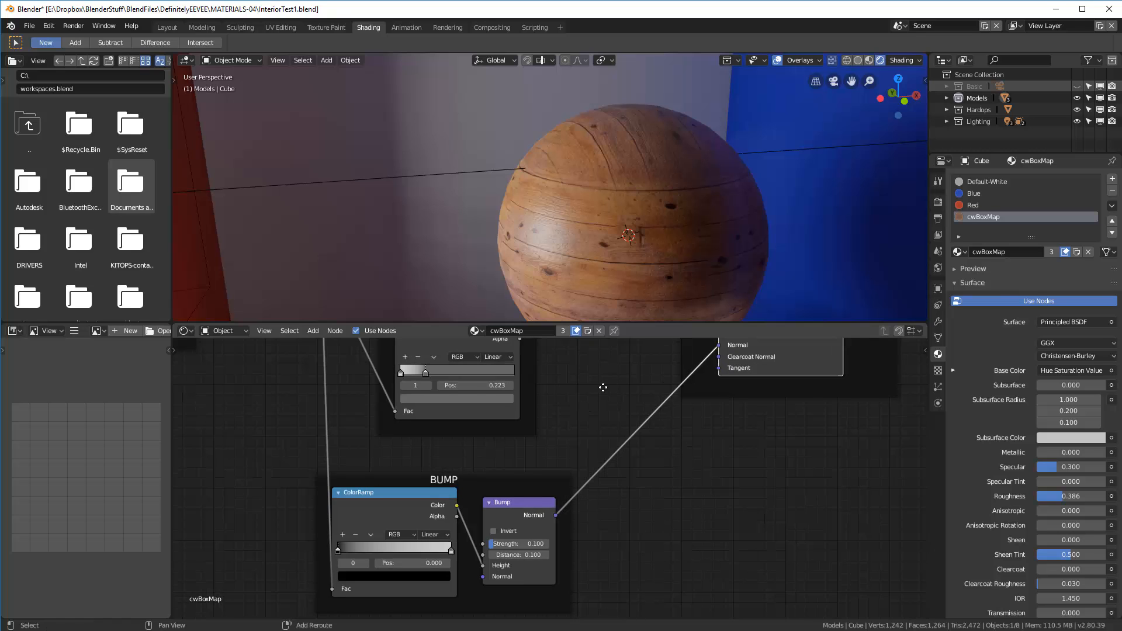
middle_drag(606, 386, 501, 578)
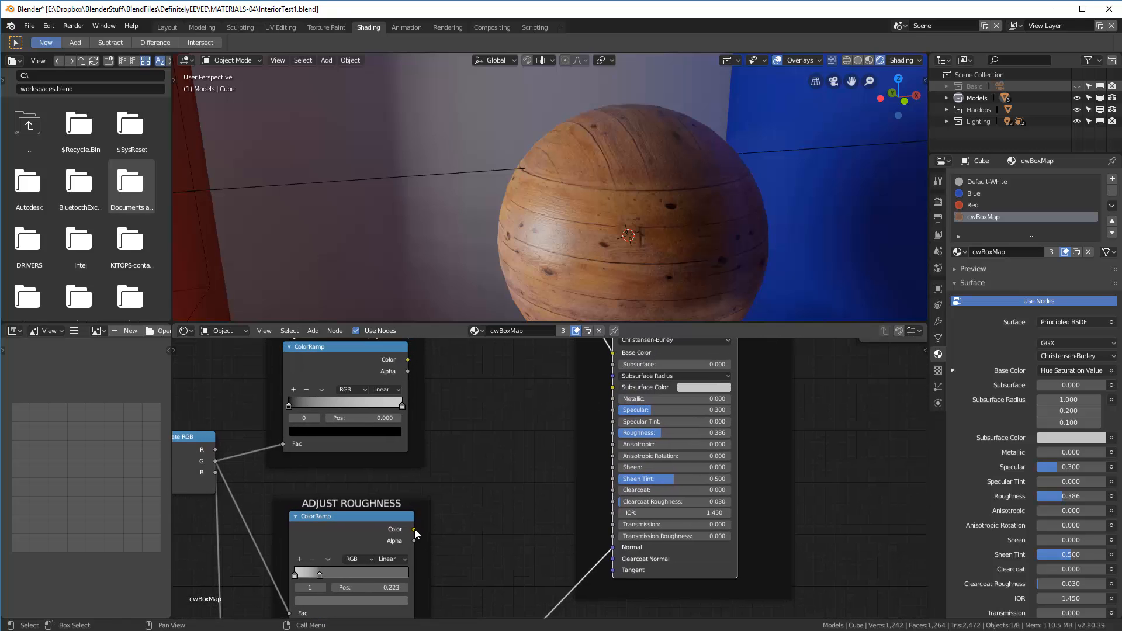
drag(414, 529, 614, 434)
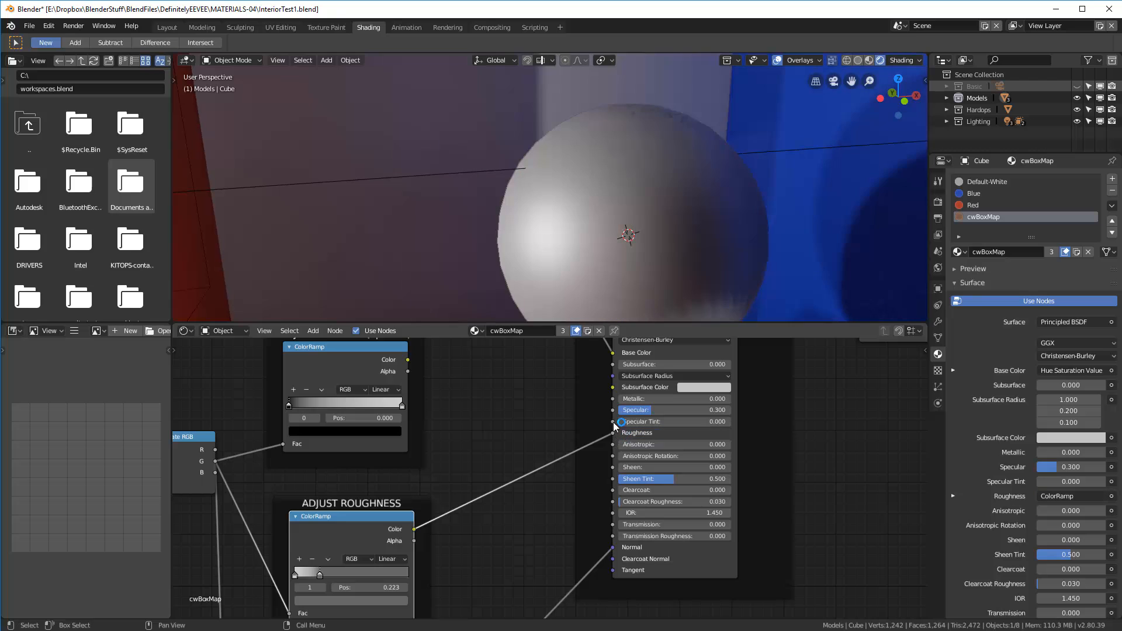
Examine the wood's bump and reflections on the sphere, box and floor from several angles and distances.
scroll(605, 227, down, 4)
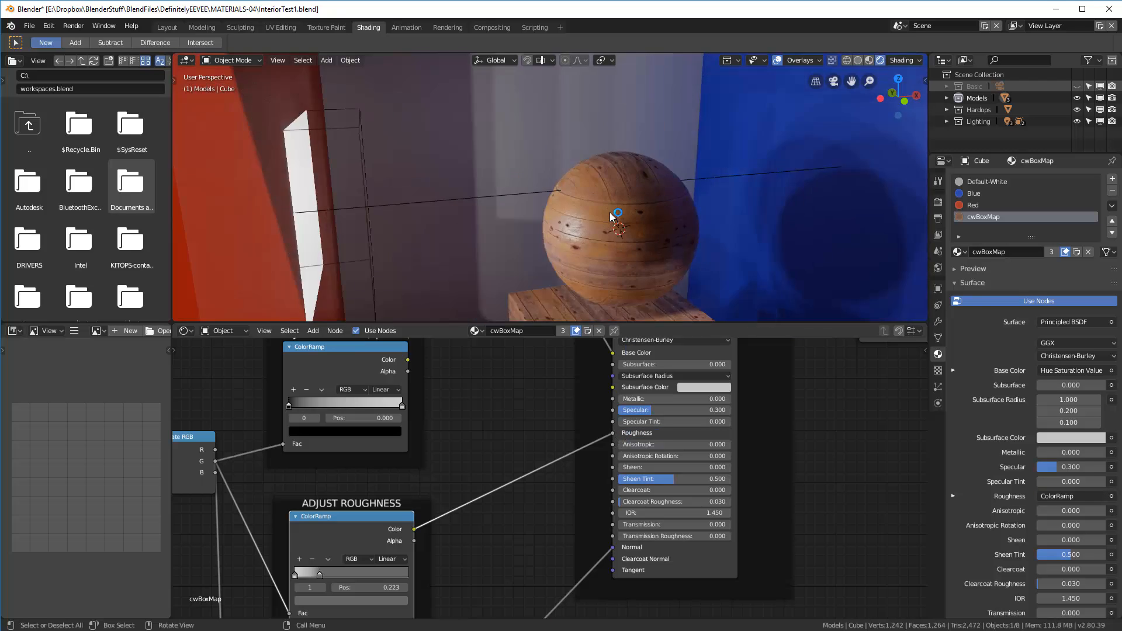
middle_drag(608, 220, 583, 223)
scroll(582, 224, down, 2)
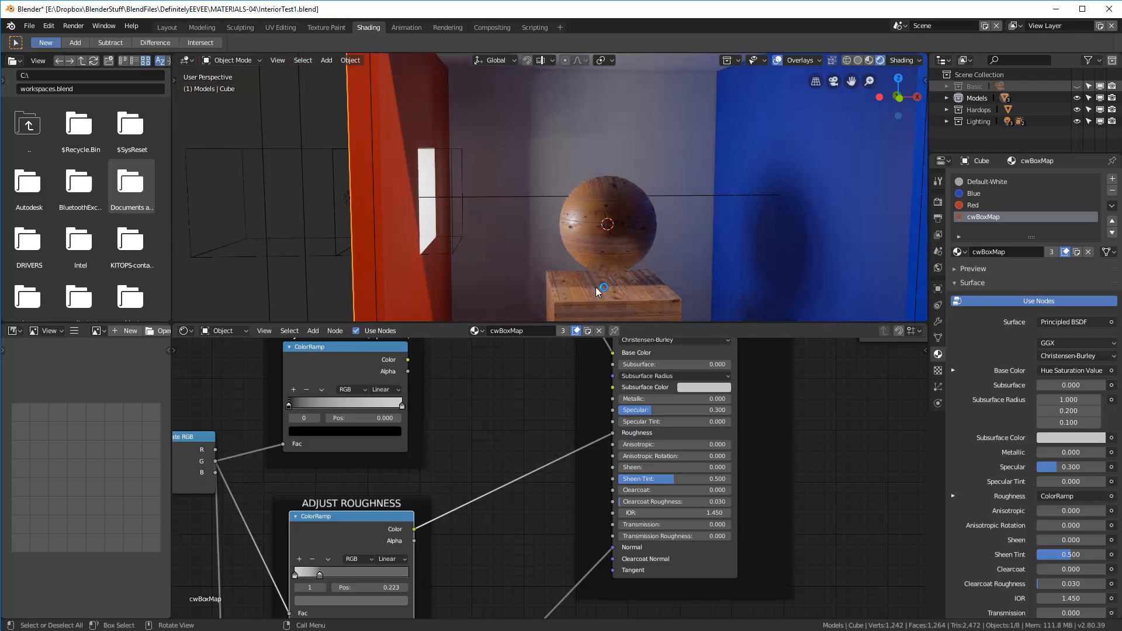
scroll(596, 286, up, 5)
scroll(596, 286, down, 3)
middle_drag(595, 279, 612, 216)
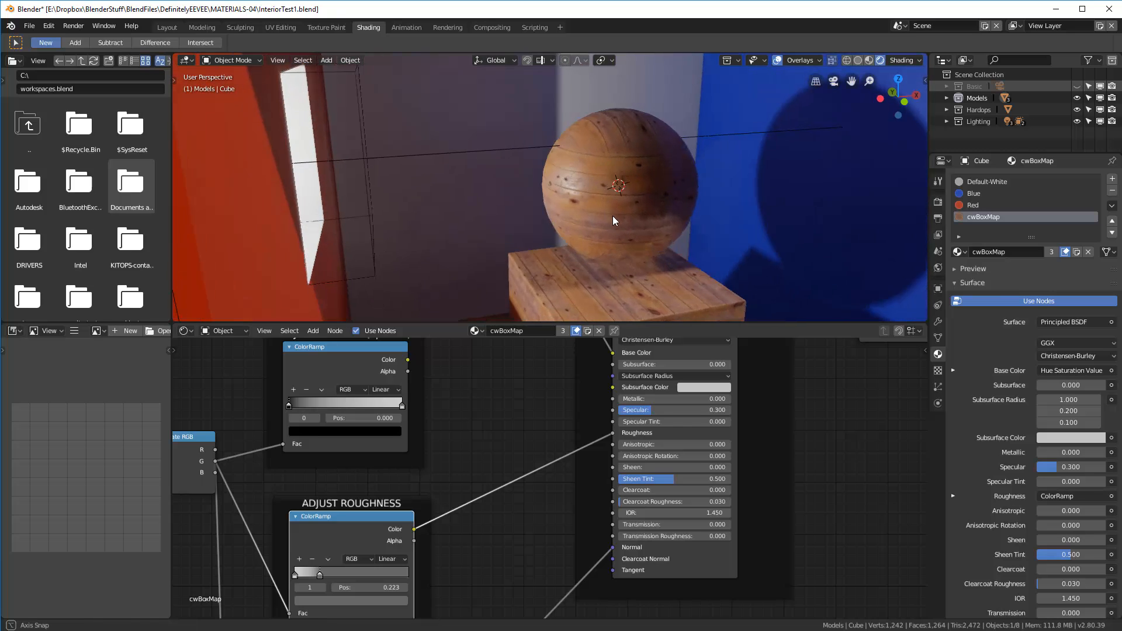
scroll(613, 216, down, 5)
middle_drag(658, 276, 606, 281)
scroll(606, 281, up, 10)
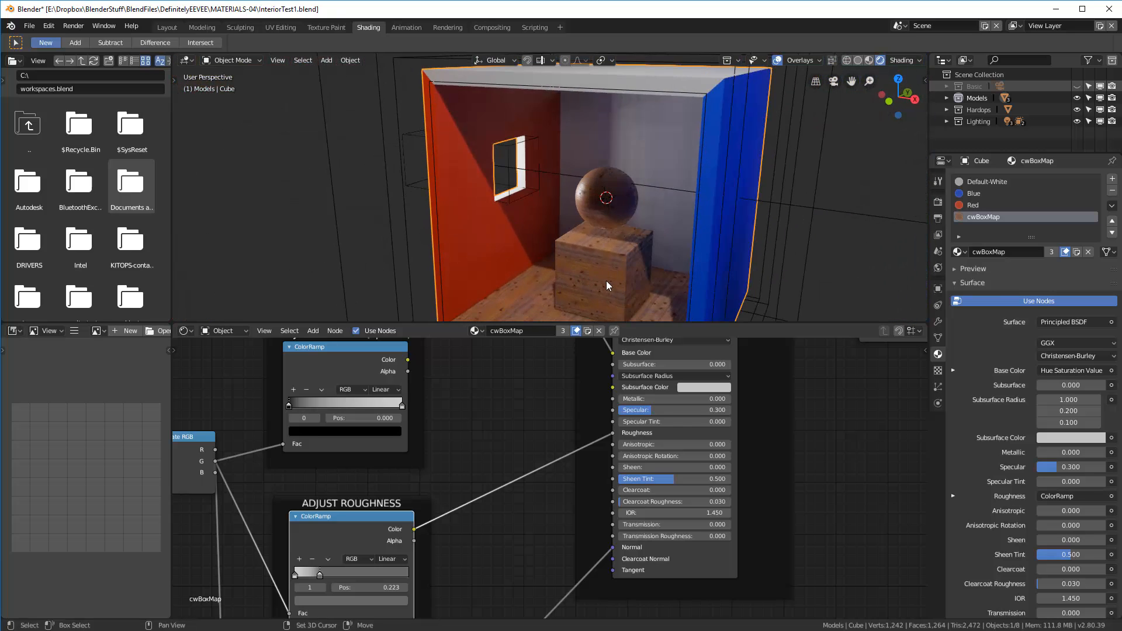
scroll(637, 230, down, 1)
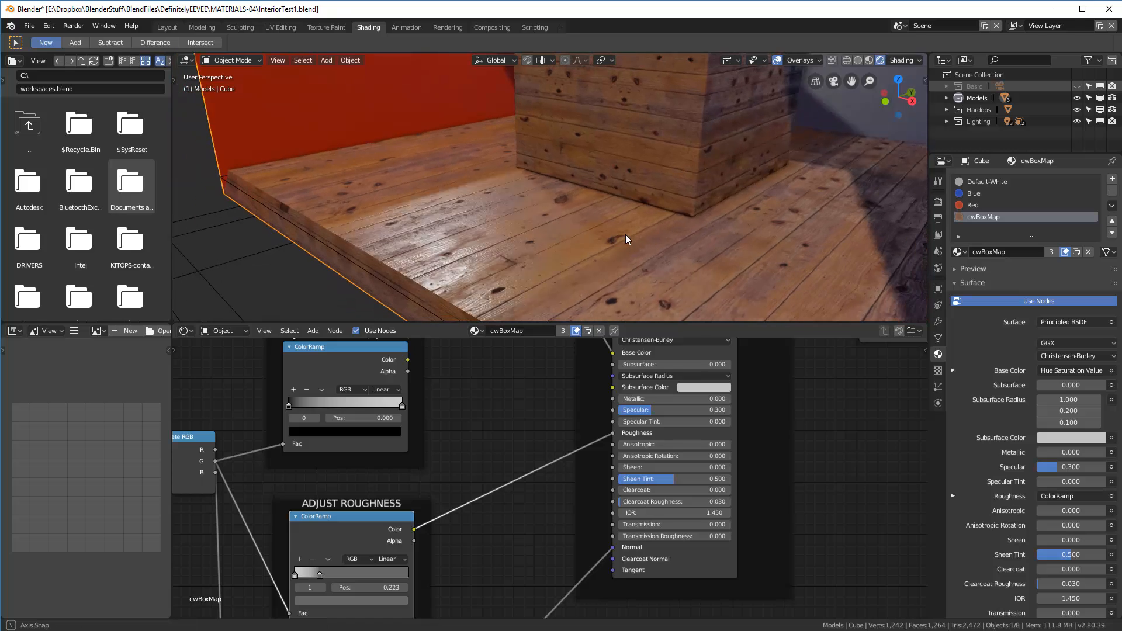
middle_drag(626, 234, 587, 222)
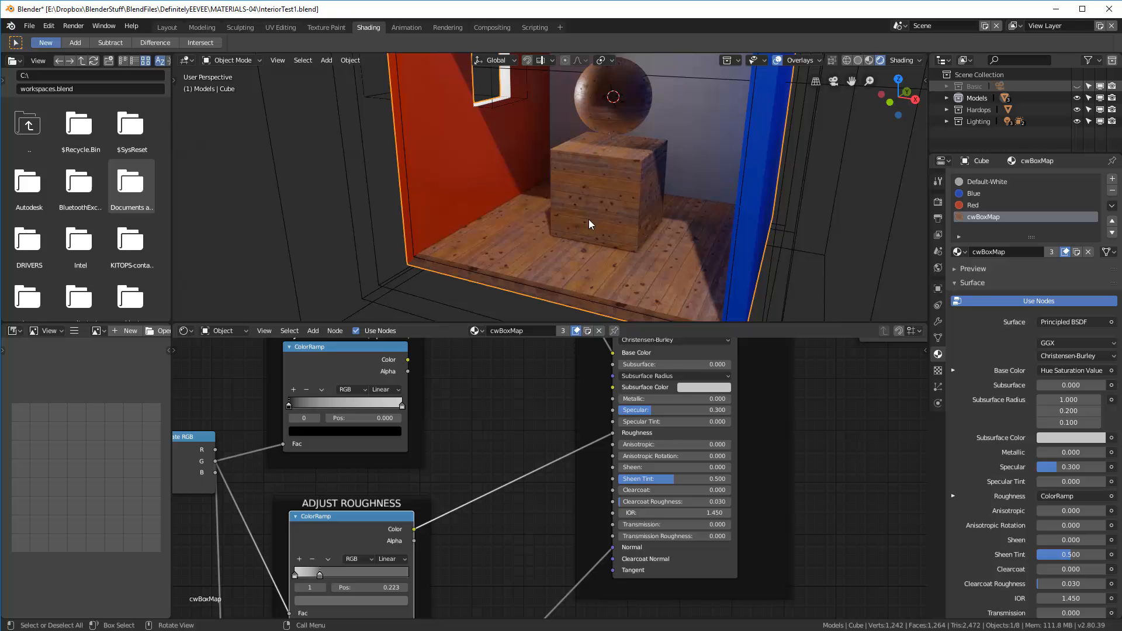
Switch the viewport to LookDev shading and inspect the wood box and floor from both sides.
click(870, 59)
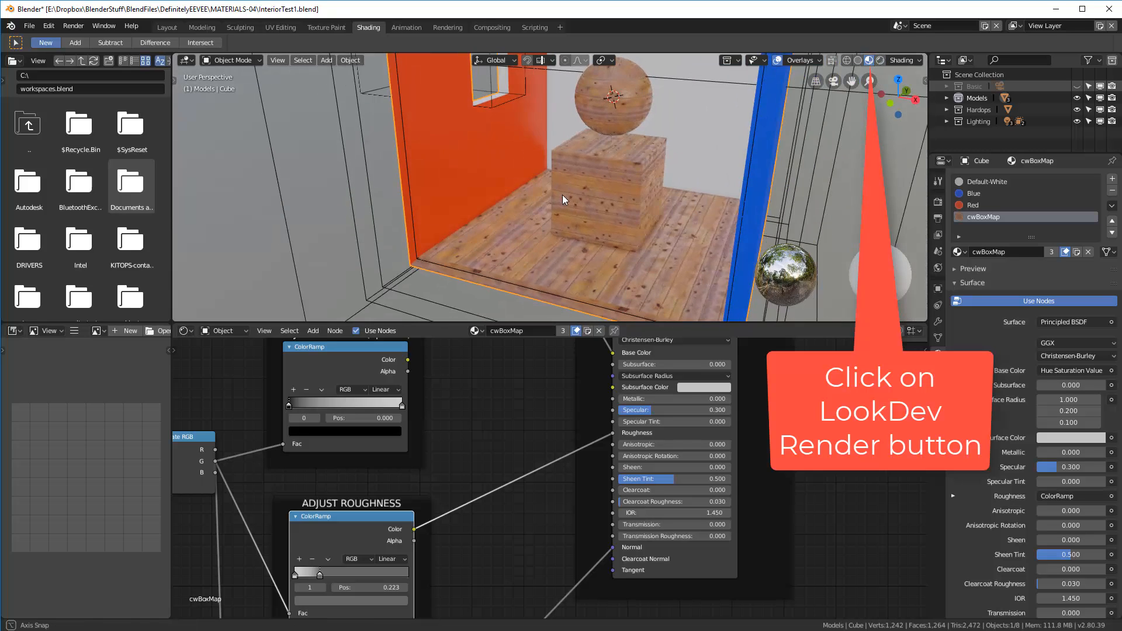
middle_drag(563, 195, 677, 230)
scroll(620, 201, up, 2)
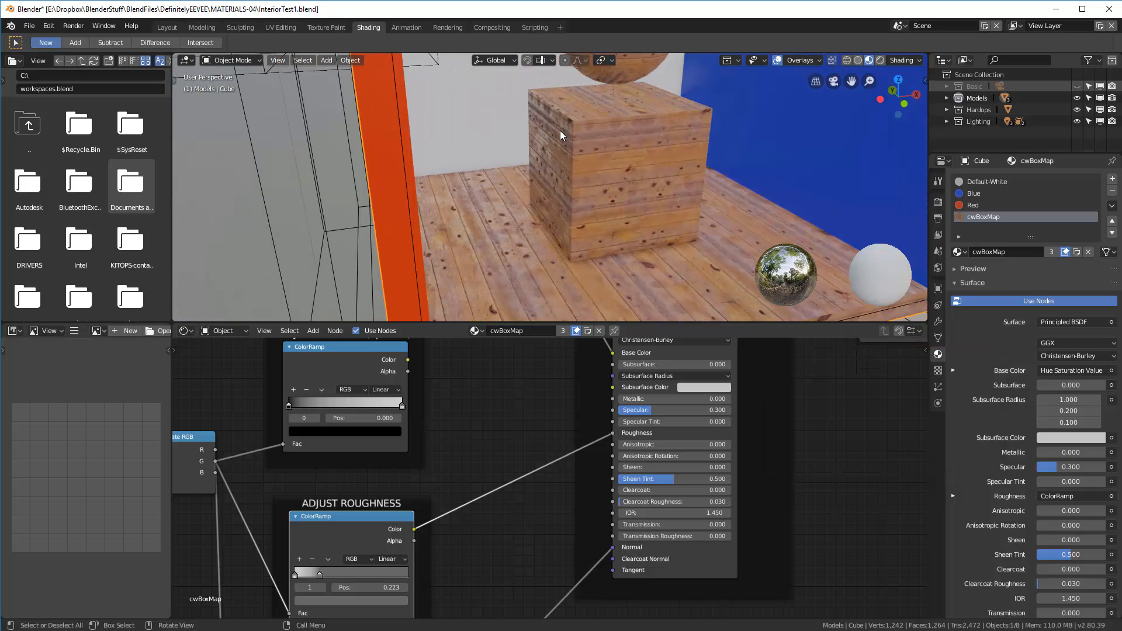
mouse_move(560, 132)
middle_down()
mouse_move(608, 226)
mouse_move(577, 227)
middle_up()
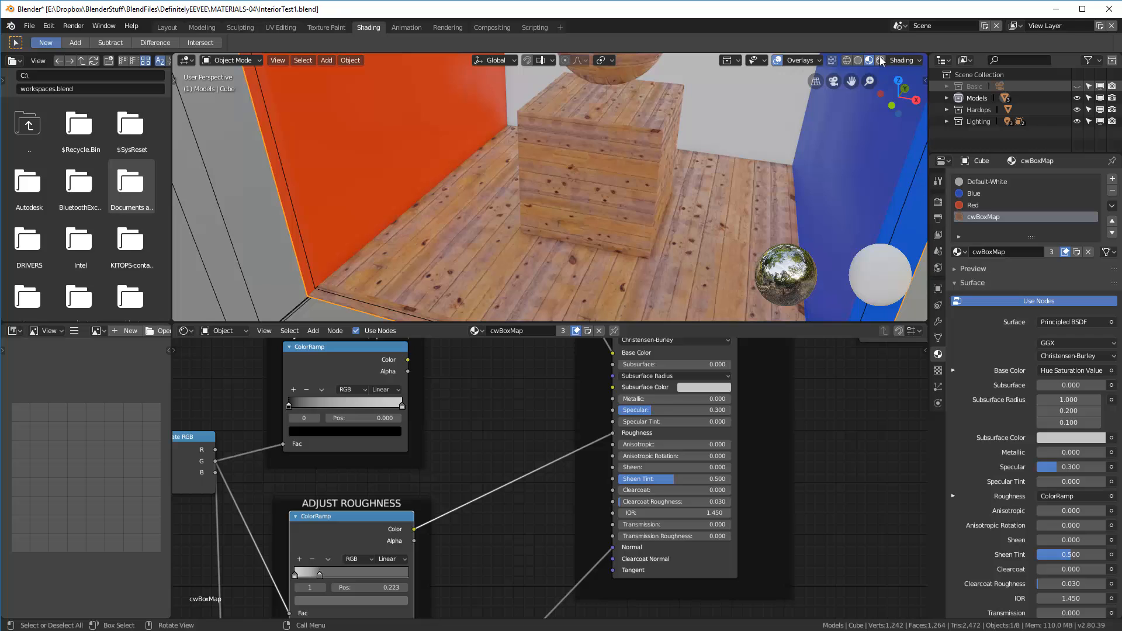
Light the LookDev preview with the dark, warm-lit HDRI environment and inspect the wood surfaces.
click(912, 61)
click(927, 137)
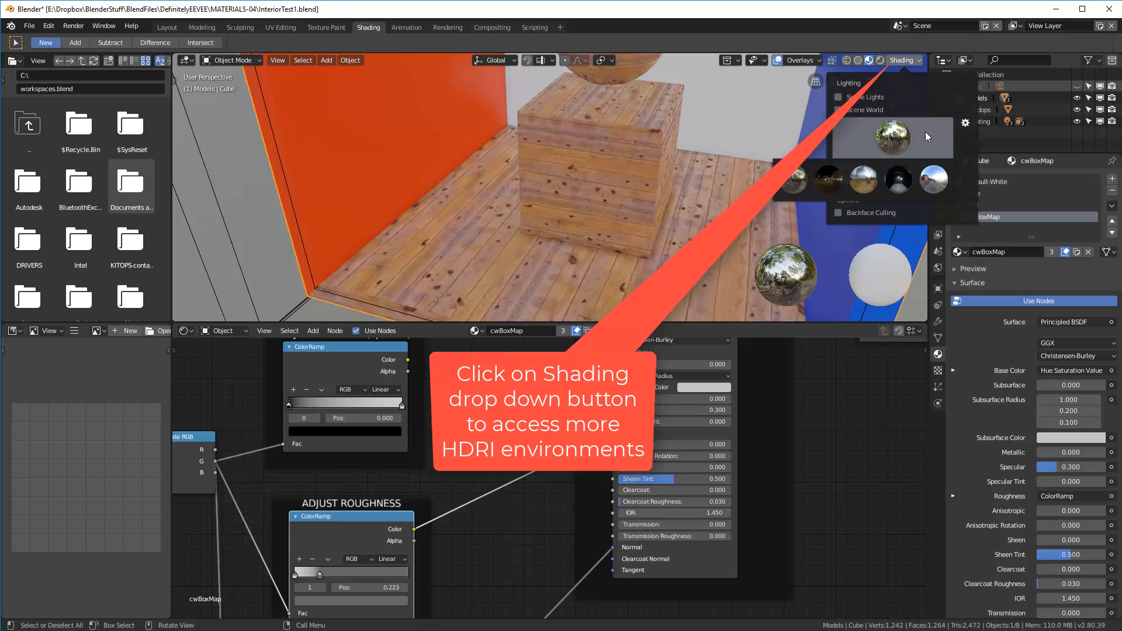
click(894, 186)
middle_drag(690, 216, 626, 205)
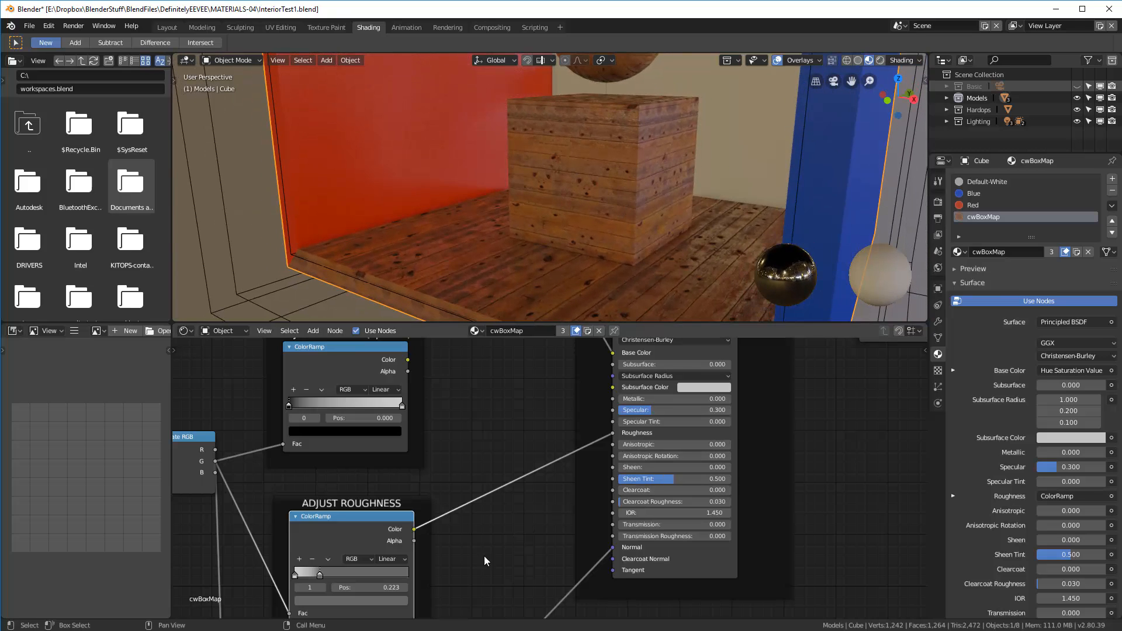
Move the roughness ColorRamp's grey stop to position 0.295 and check the wood on the box and floor.
middle_drag(471, 543, 528, 426)
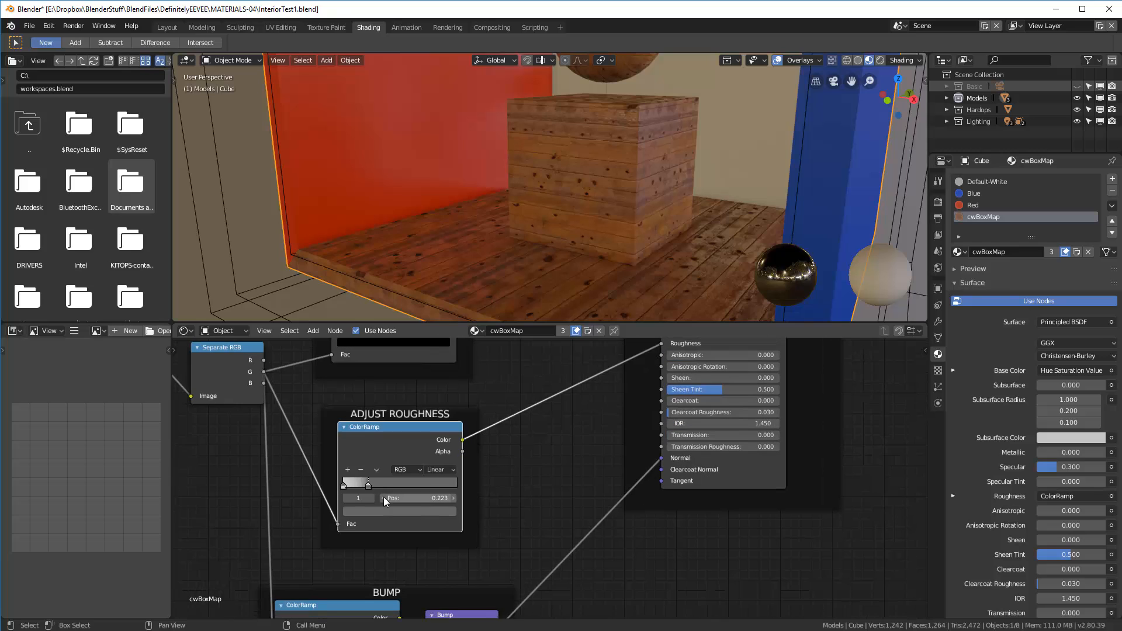
scroll(629, 162, up, 2)
mouse_move(628, 167)
middle_down()
mouse_move(623, 153)
mouse_move(622, 166)
middle_up()
drag(368, 486, 377, 487)
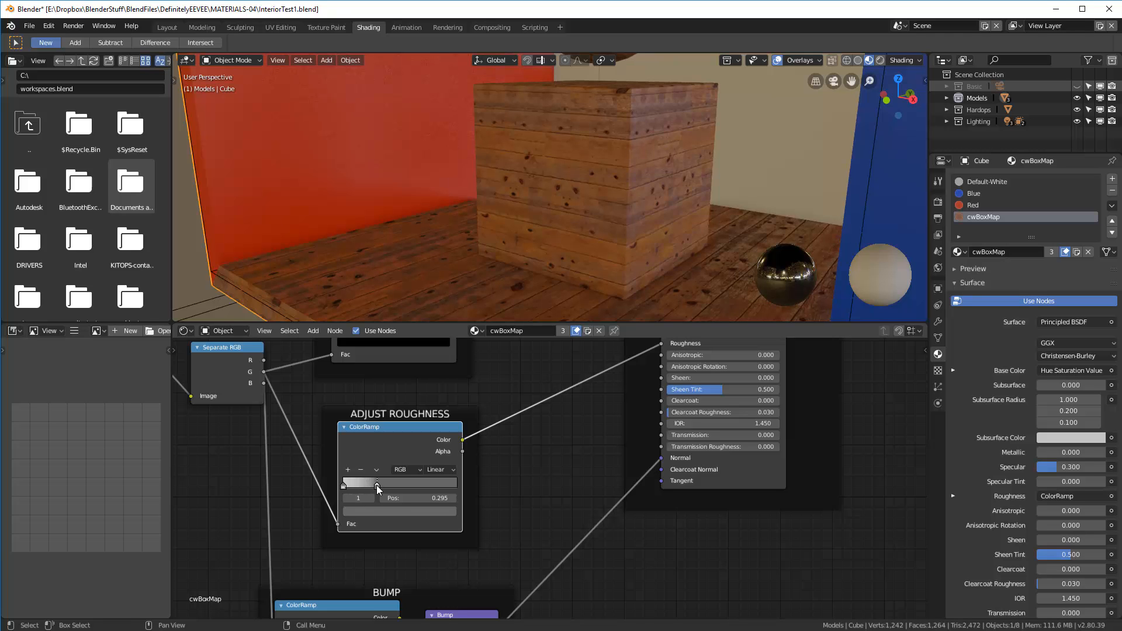
mouse_move(588, 226)
middle_down()
mouse_move(576, 237)
mouse_move(647, 187)
mouse_move(633, 210)
mouse_move(579, 206)
middle_up()
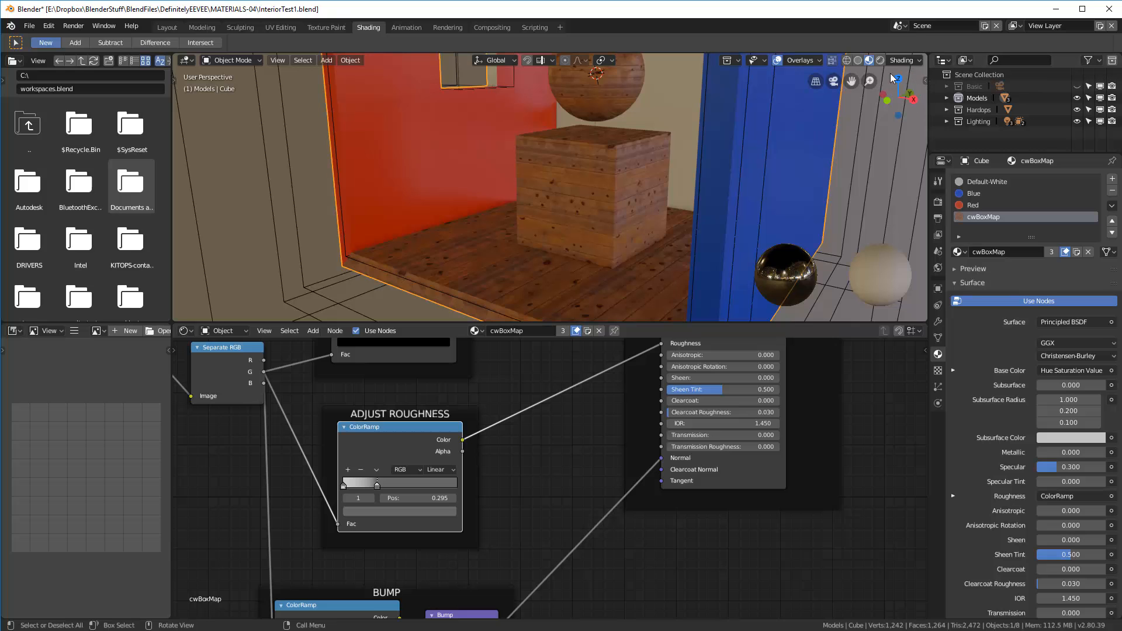
Preview the scene under the blue-sky HDRI environment and return the viewport to Rendered shading.
click(902, 61)
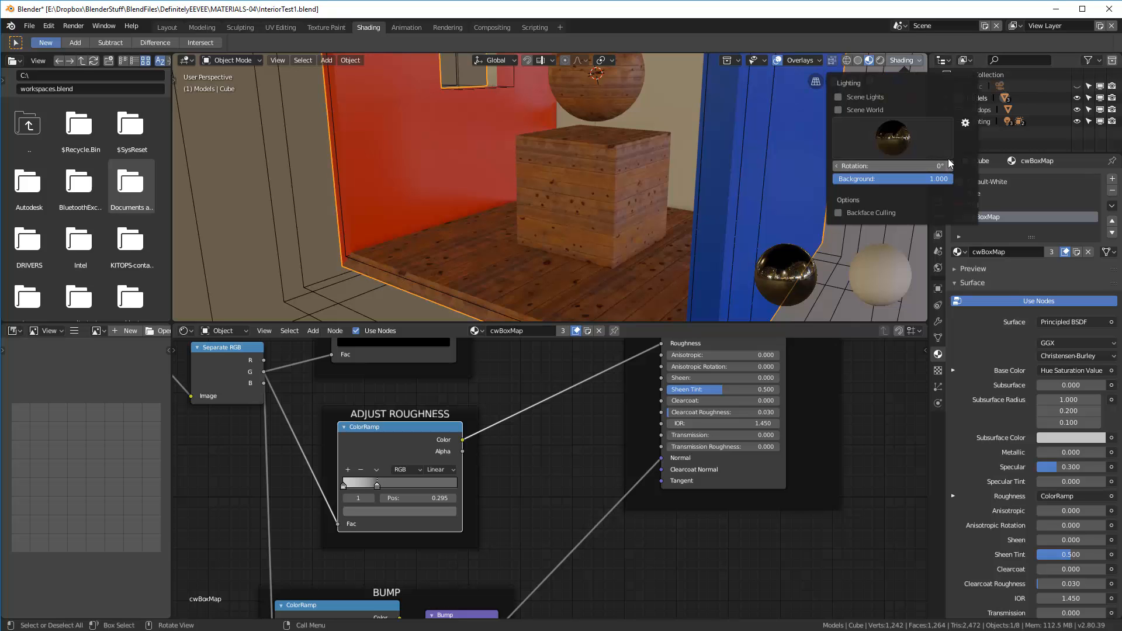
click(945, 137)
click(933, 182)
mouse_move(577, 198)
middle_down()
mouse_move(590, 225)
mouse_move(616, 185)
mouse_move(657, 202)
mouse_move(580, 206)
middle_up()
click(880, 60)
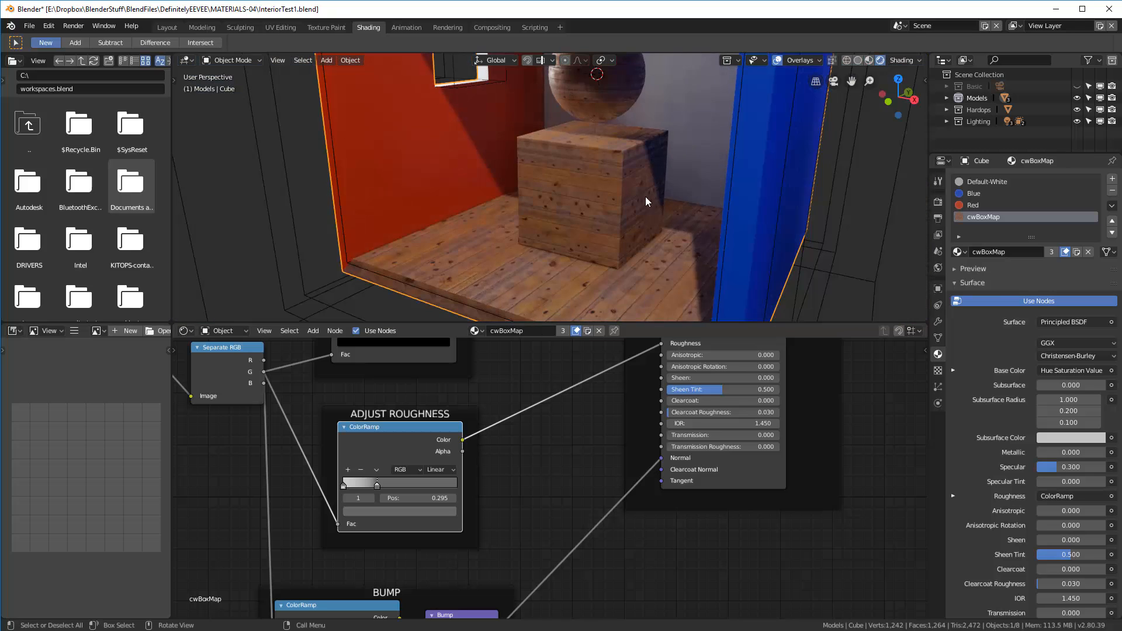
Examine the wood on the box, sphere and floor in the rendered room from several angles.
mouse_move(646, 196)
middle_down()
mouse_move(529, 209)
mouse_move(608, 240)
mouse_move(581, 243)
mouse_move(593, 244)
middle_up()
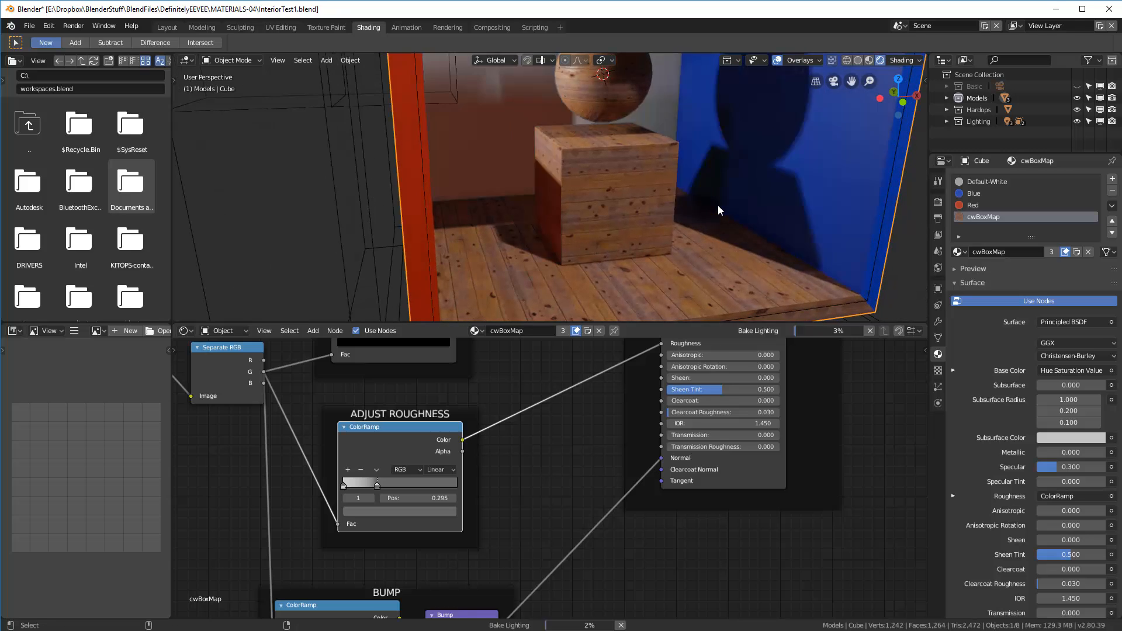
scroll(719, 206, down, 3)
middle_drag(719, 206, 659, 223)
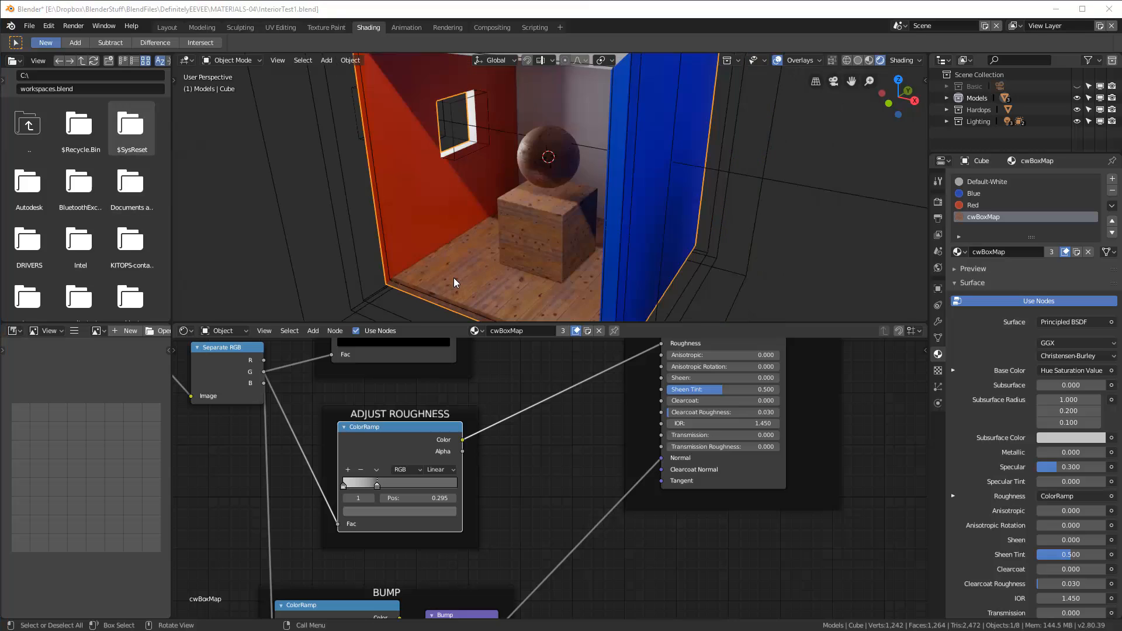
middle_drag(455, 279, 514, 275)
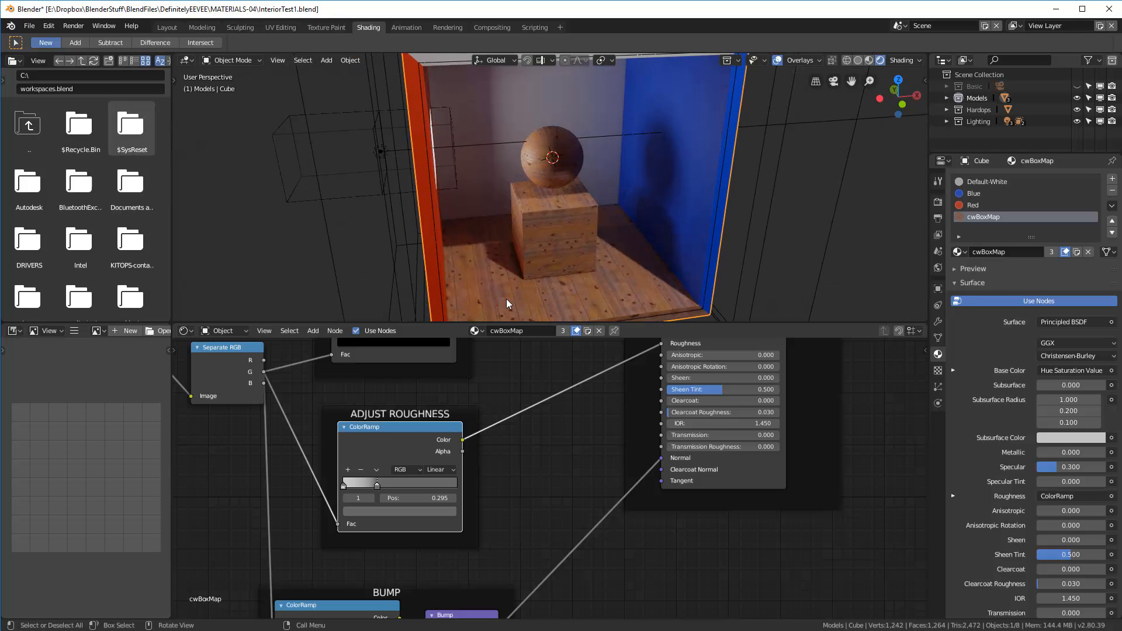
middle_drag(562, 279, 516, 255)
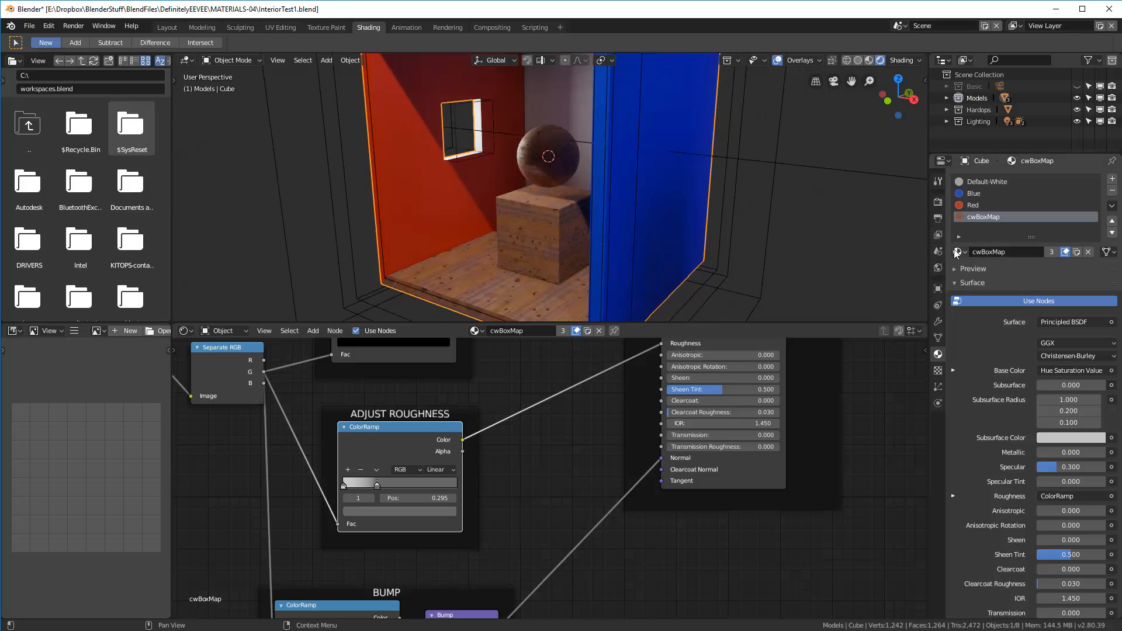
Duplicate the room's cwBoxMap material as a separate copy and name it cwBoxMap-90.
click(1078, 253)
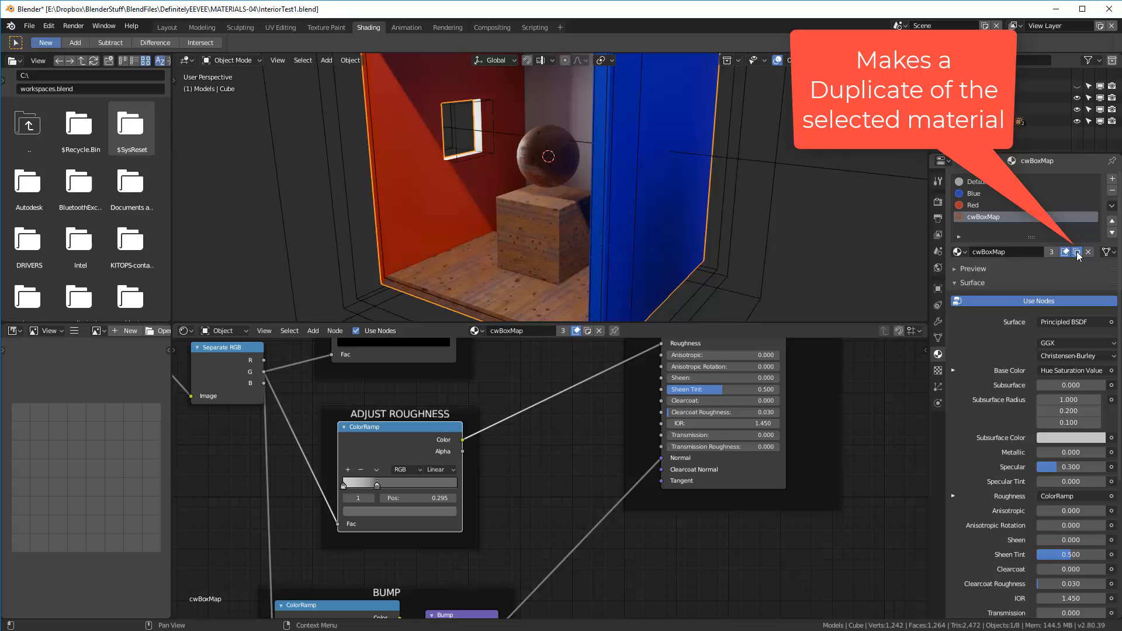
click(1011, 253)
text(cwBoxMap-90)
key(Return)
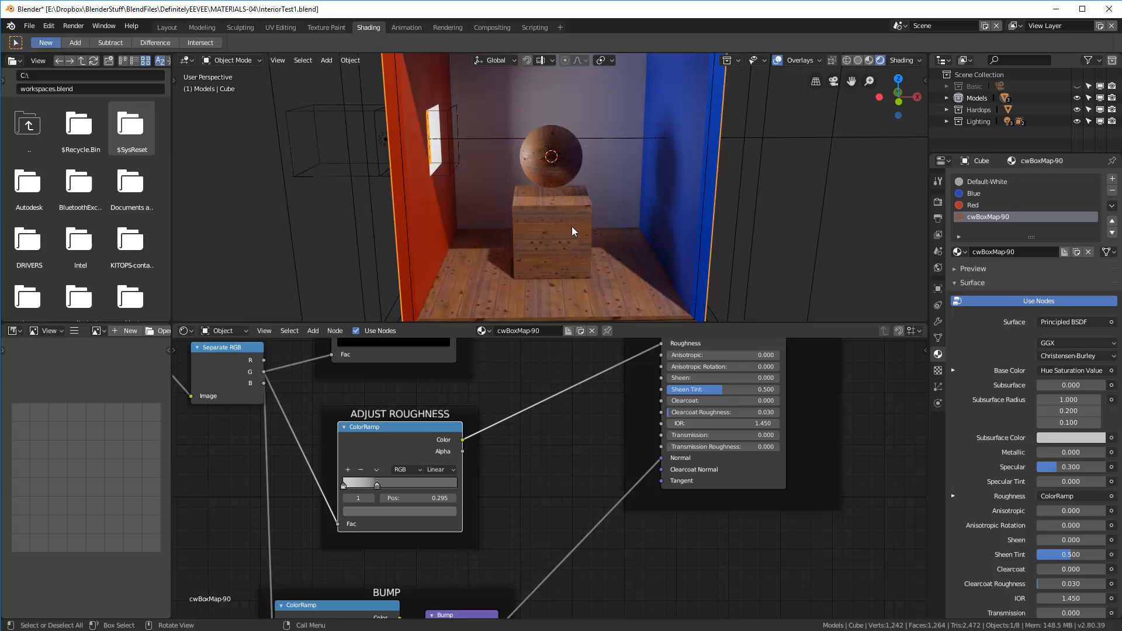
Check which materials are assigned to the sphere, the wood box and the room by selecting each object.
click(555, 169)
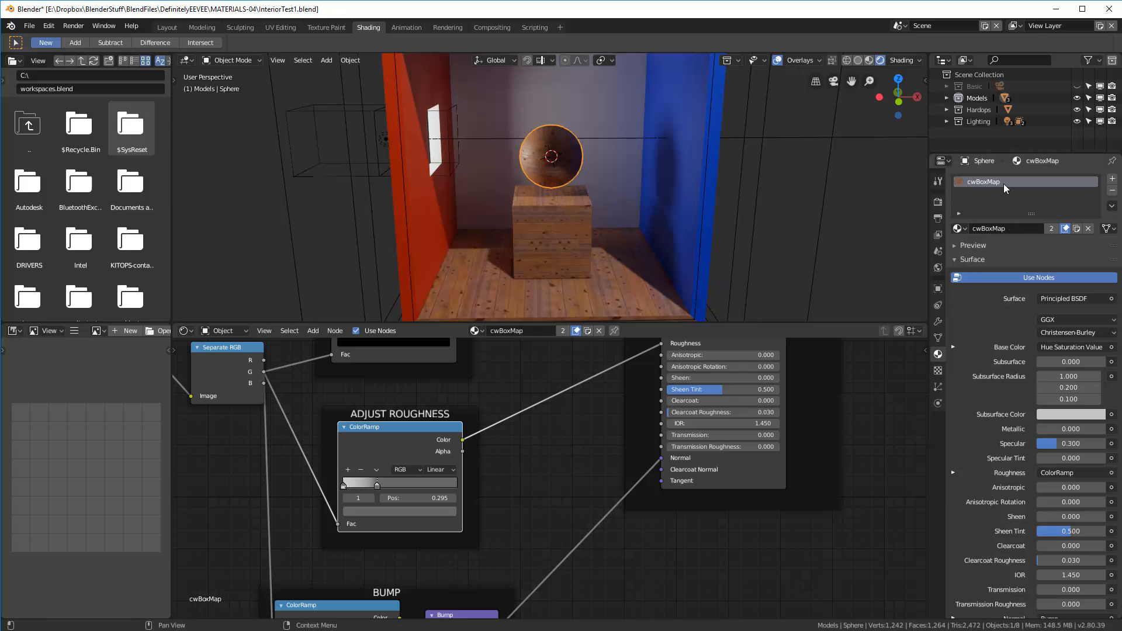
click(599, 273)
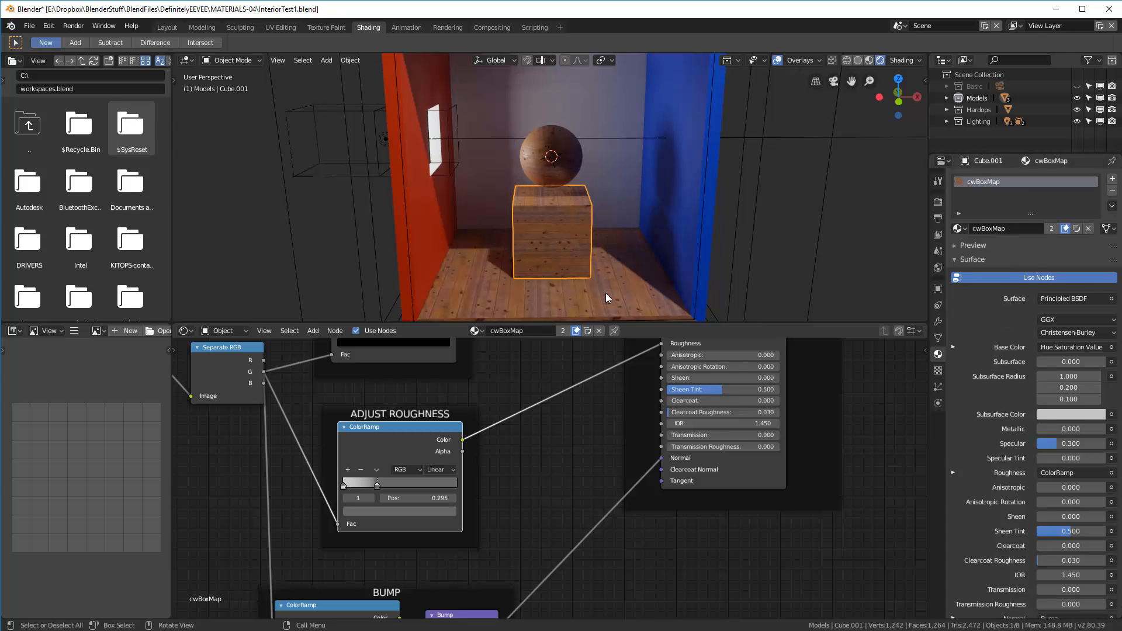
click(605, 293)
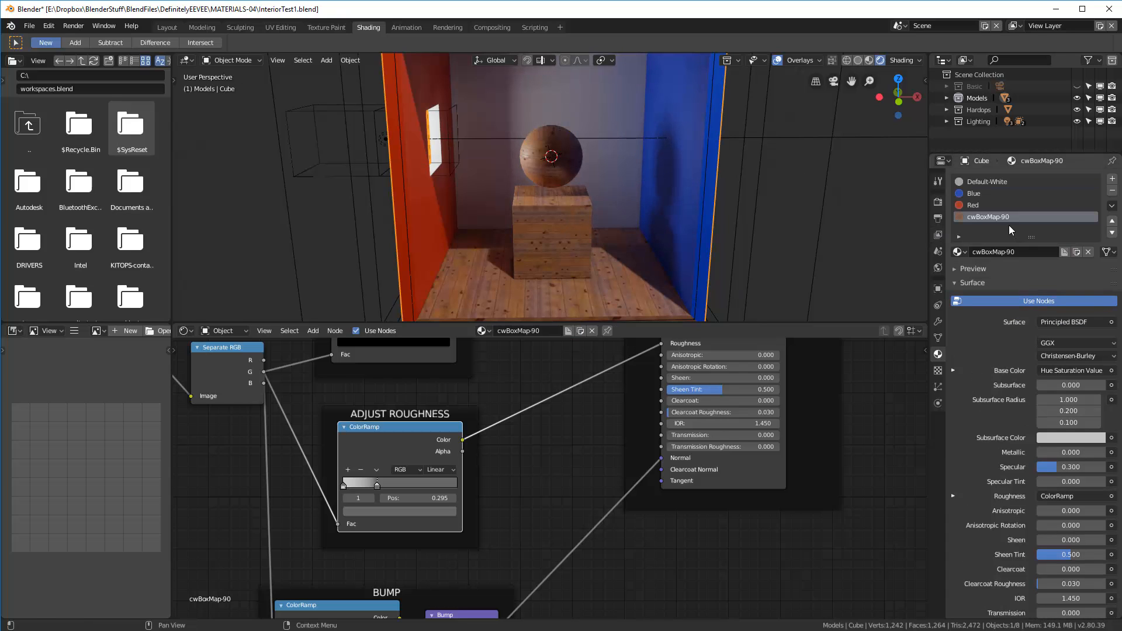
Replace the image in cwBoxMap-90's box-mapped texture node with woodFloorDistressed-90.jpg from the WOOD-TILE folder and check the floor.
scroll(614, 496, down, 2)
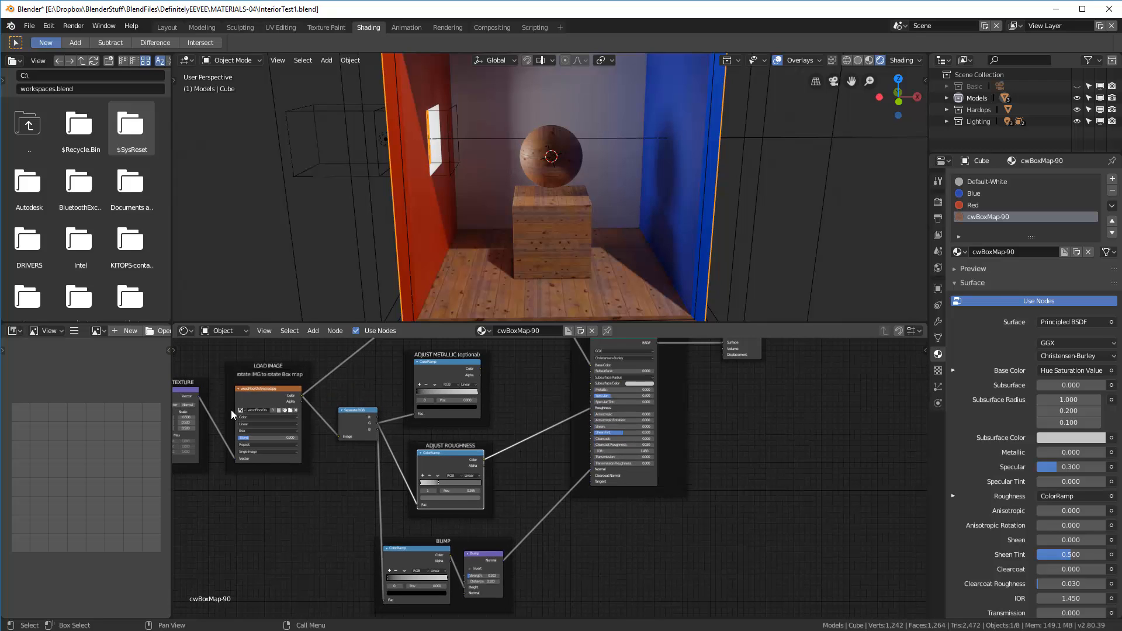
scroll(234, 397, up, 3)
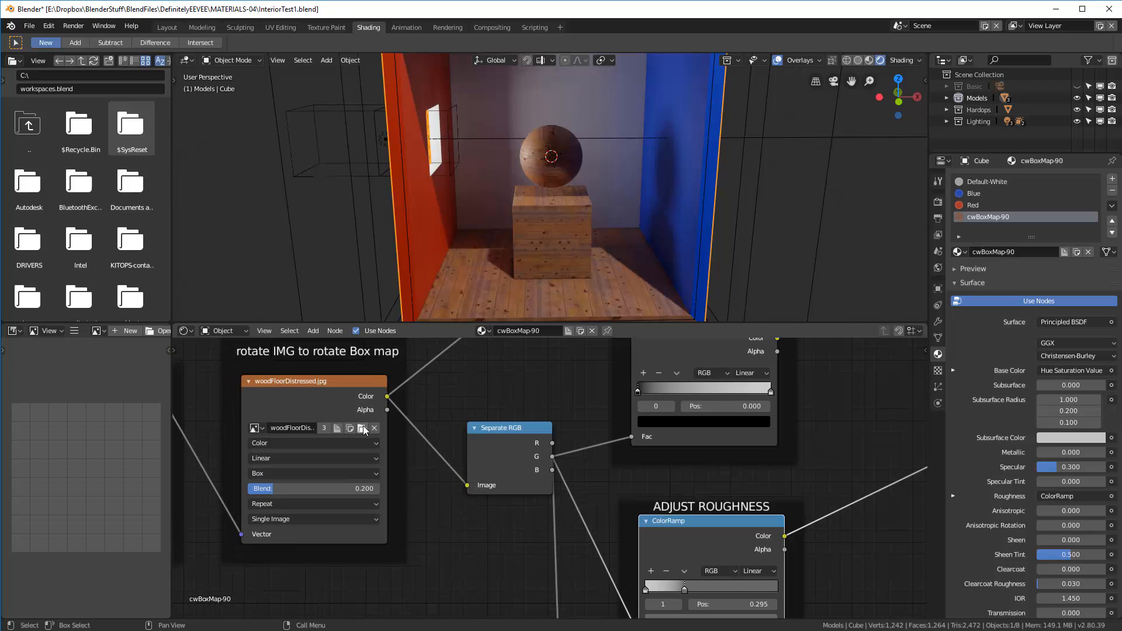
click(363, 428)
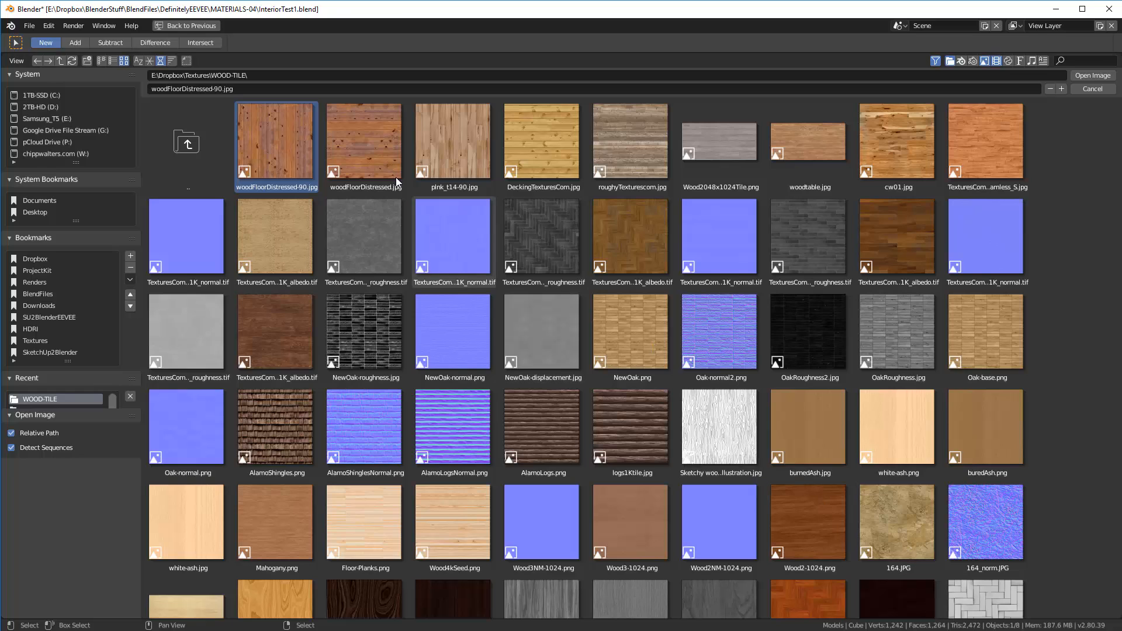
double_click(265, 125)
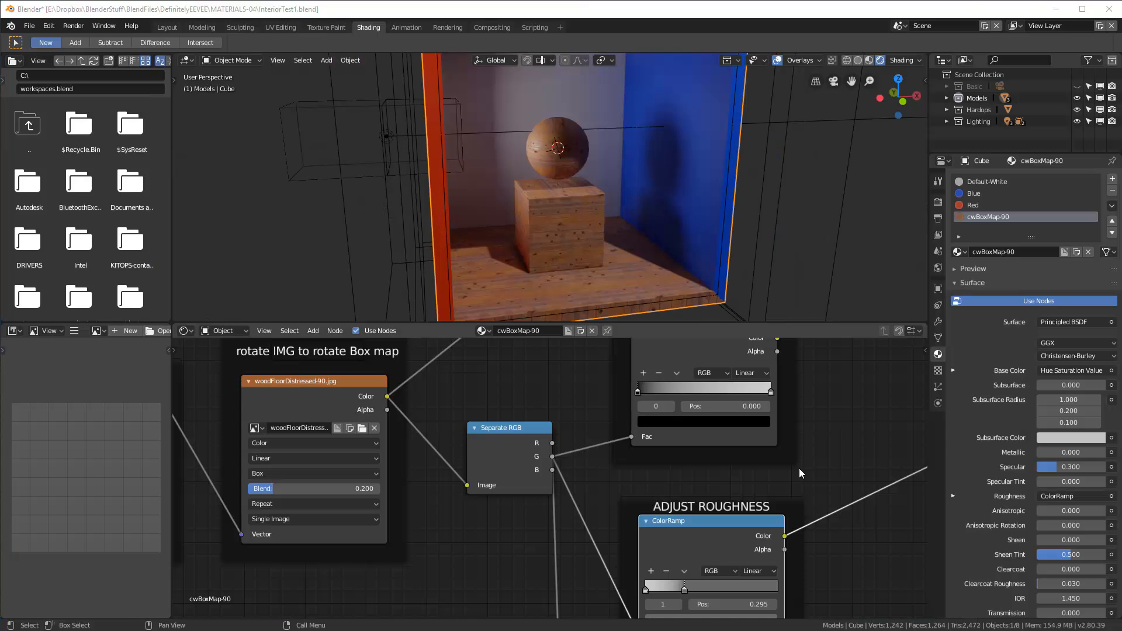
middle_drag(550, 313, 532, 267)
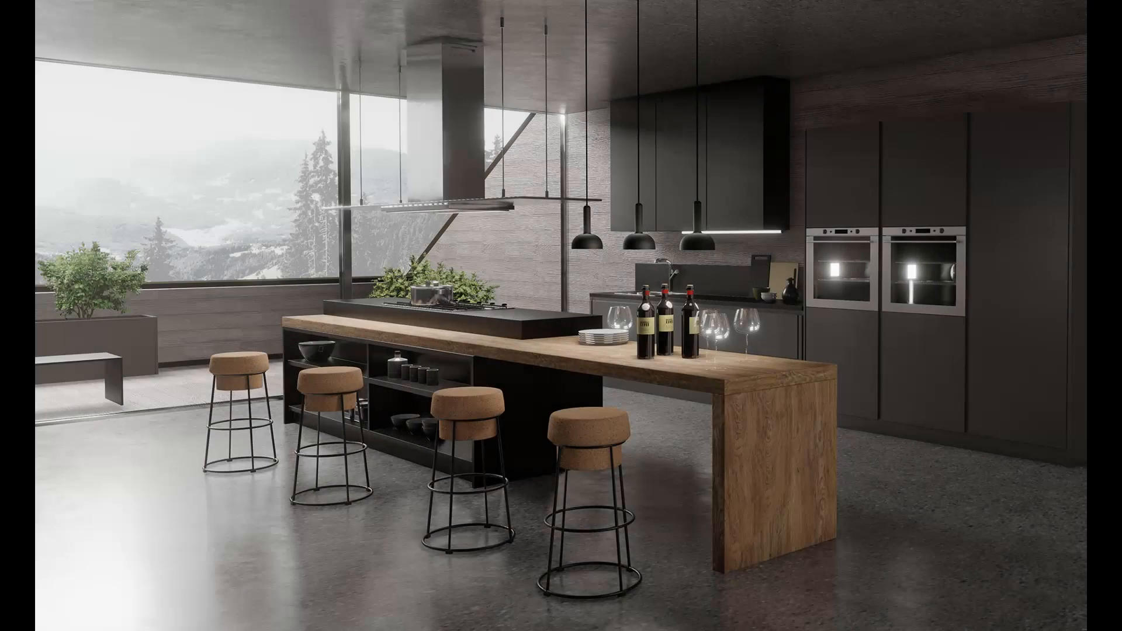